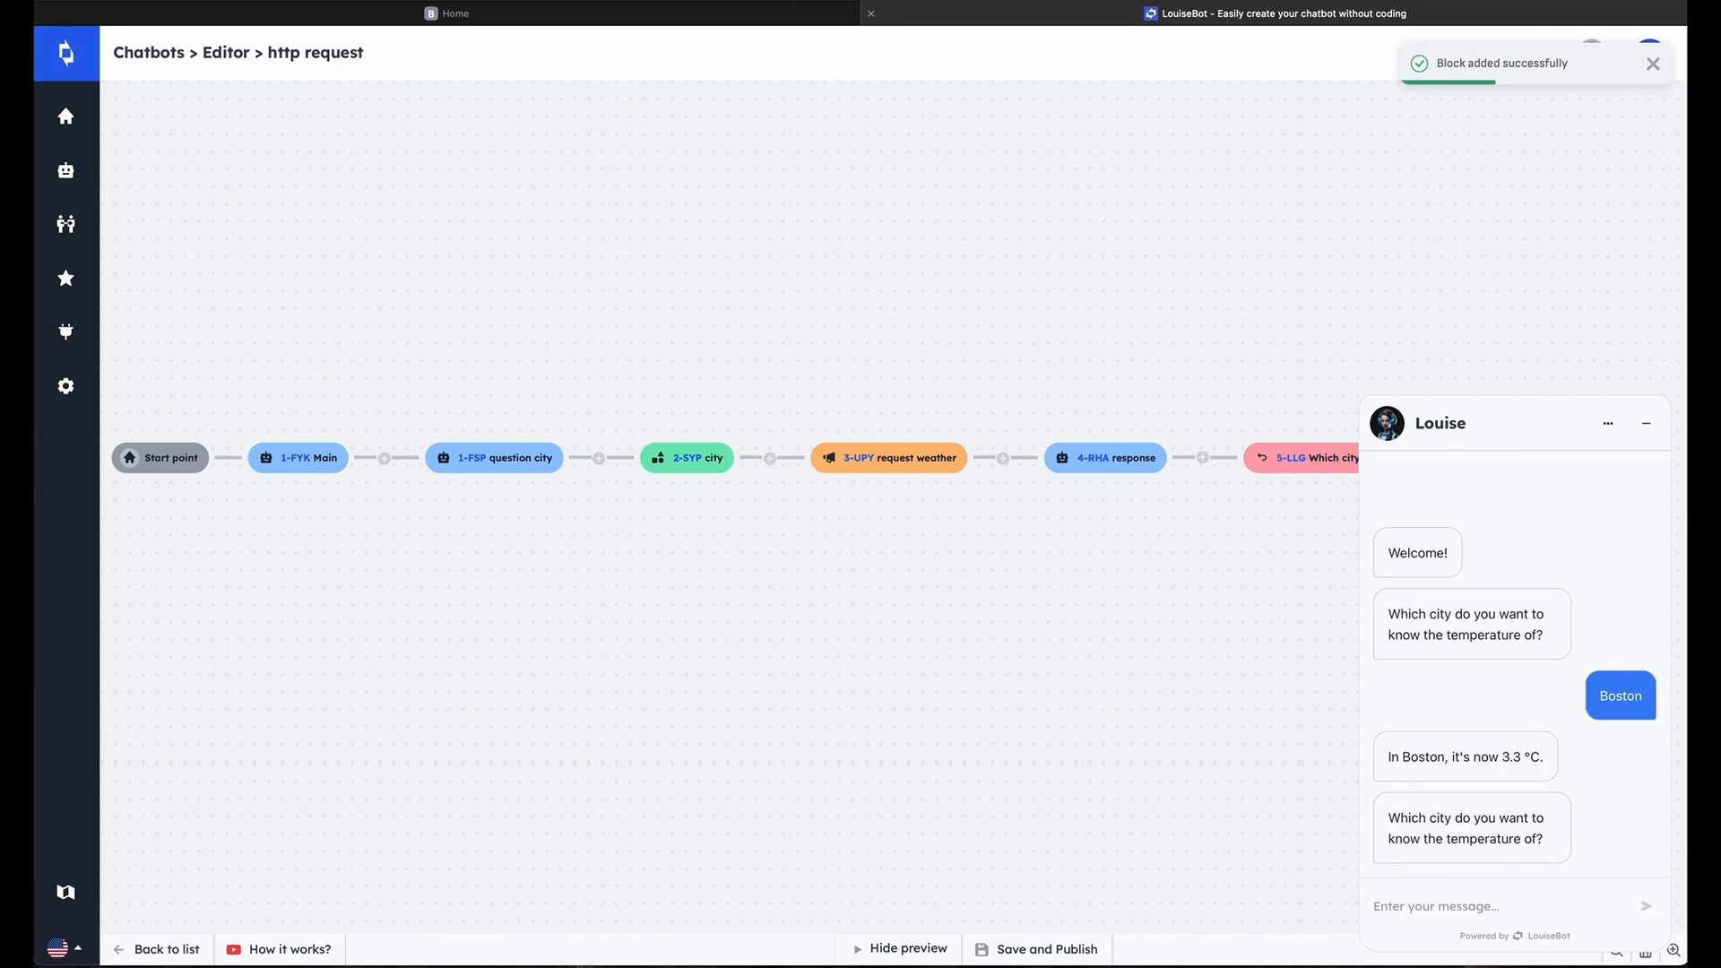
# Test the finished chatbot in the preview by asking for the temperature in New York
pyautogui.click(1503, 915)
pyautogui.write('New York')
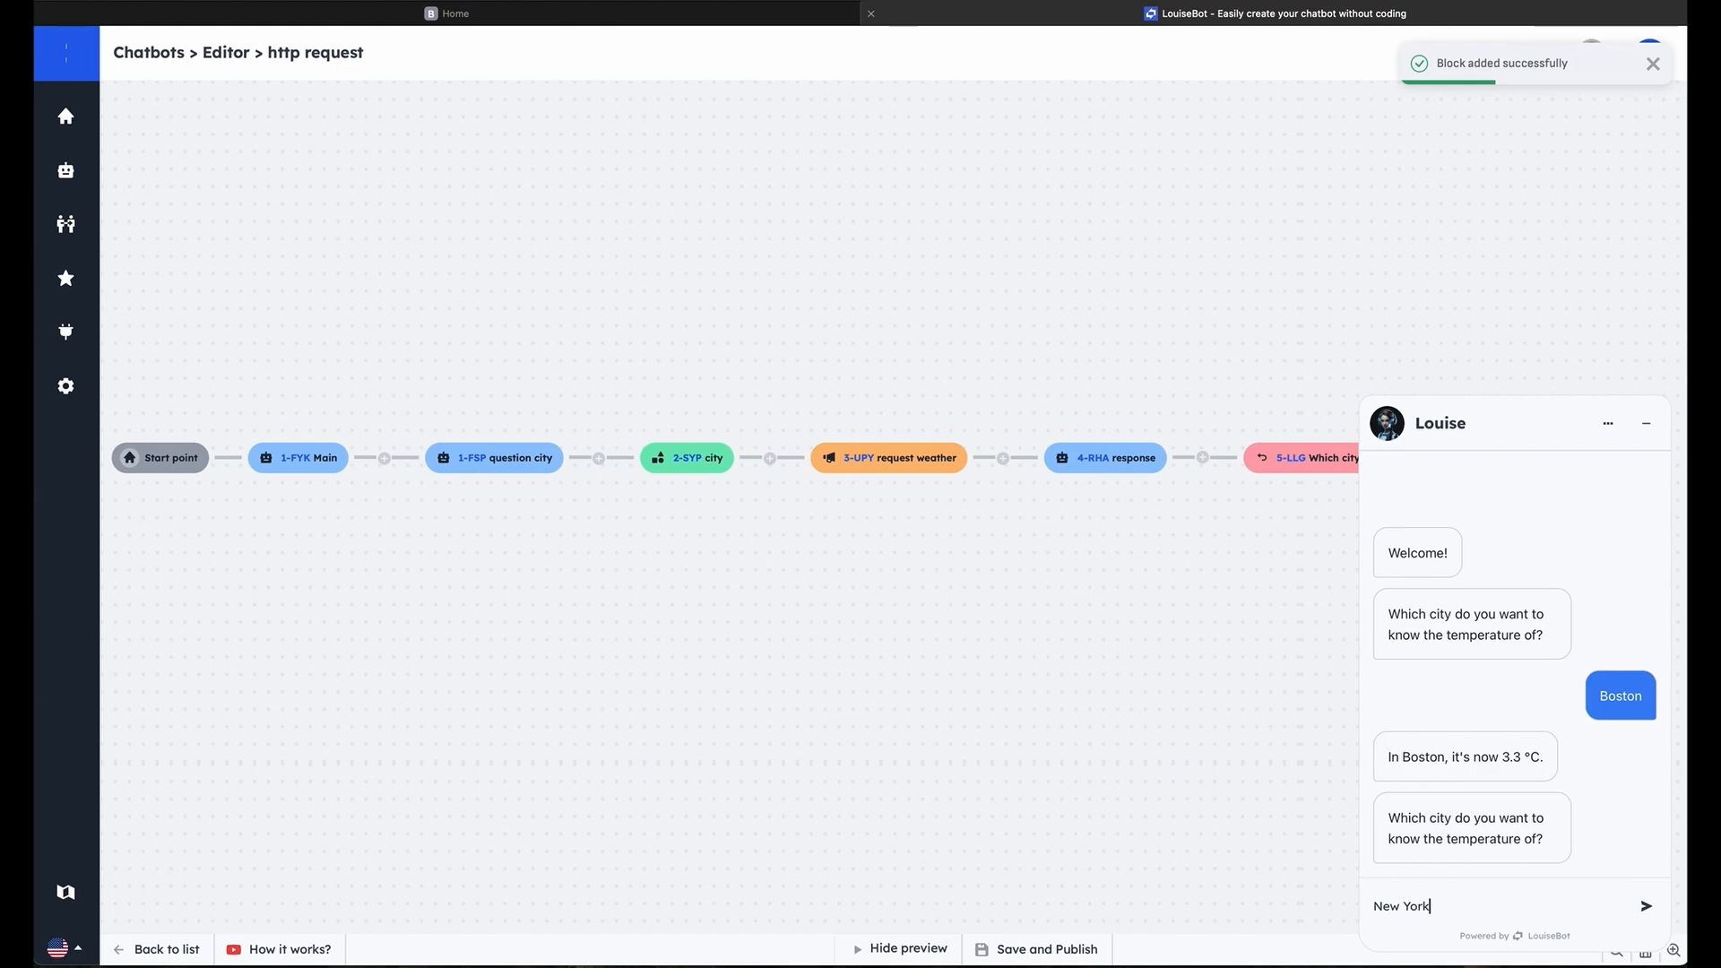
pyautogui.press('Return')
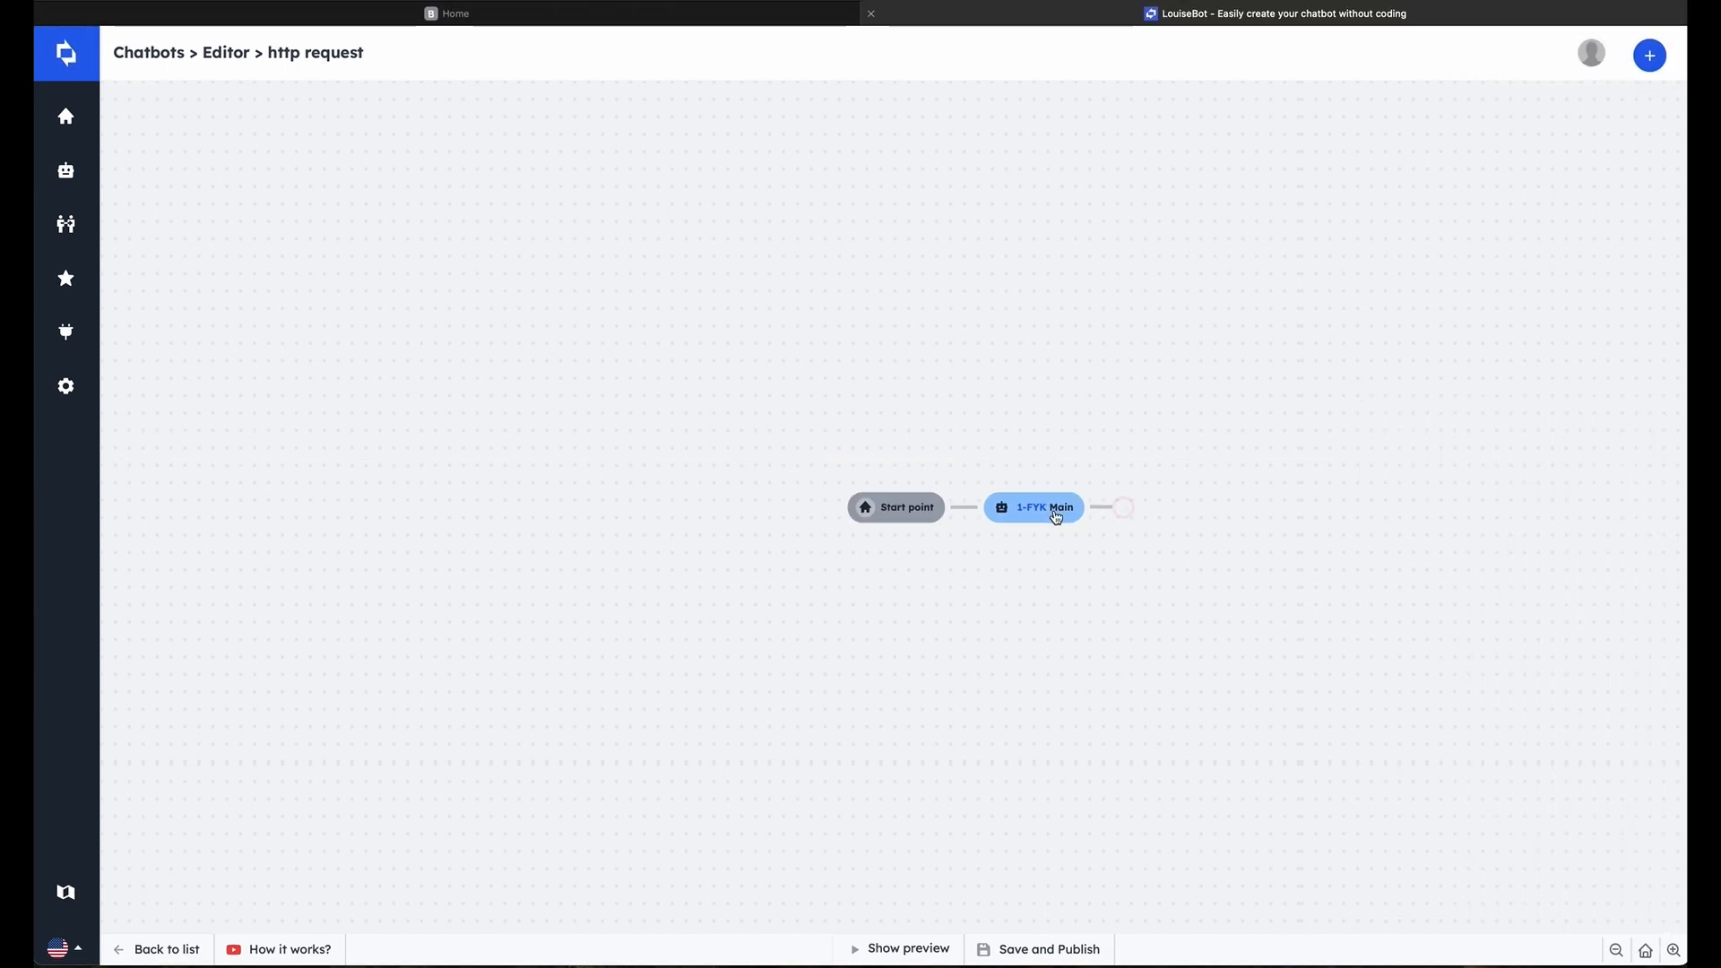
# Start a text message block after the Main block and title it "question city"
pyautogui.click(1056, 507)
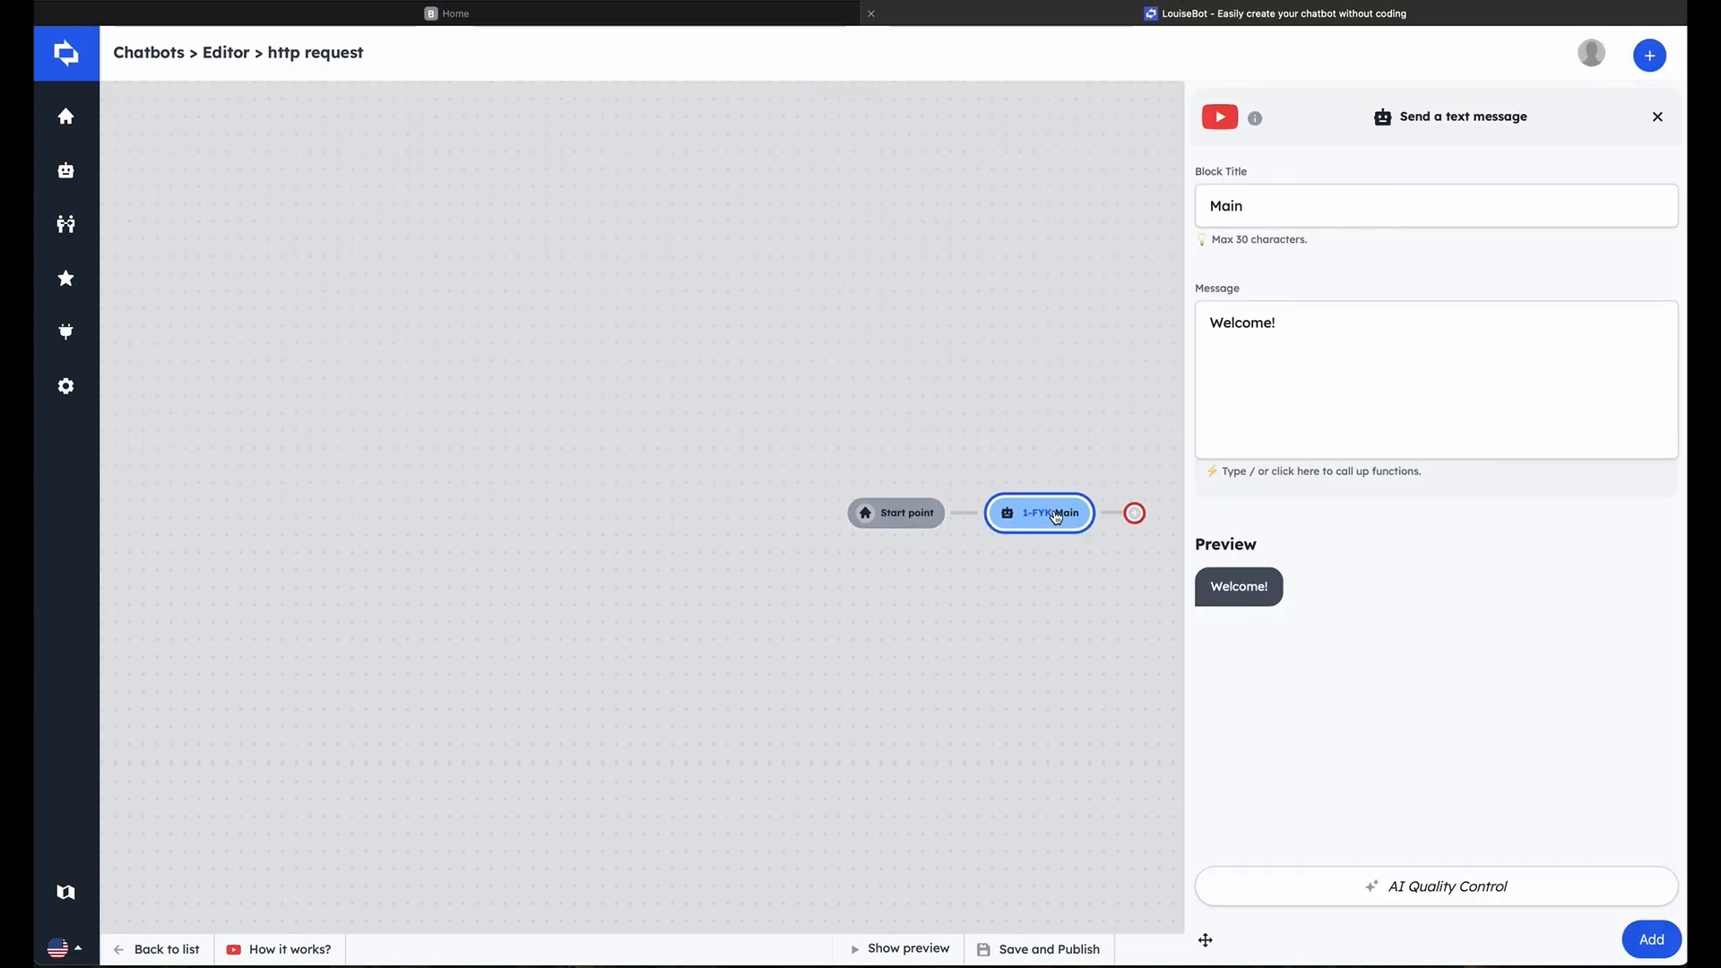
pyautogui.click(1135, 516)
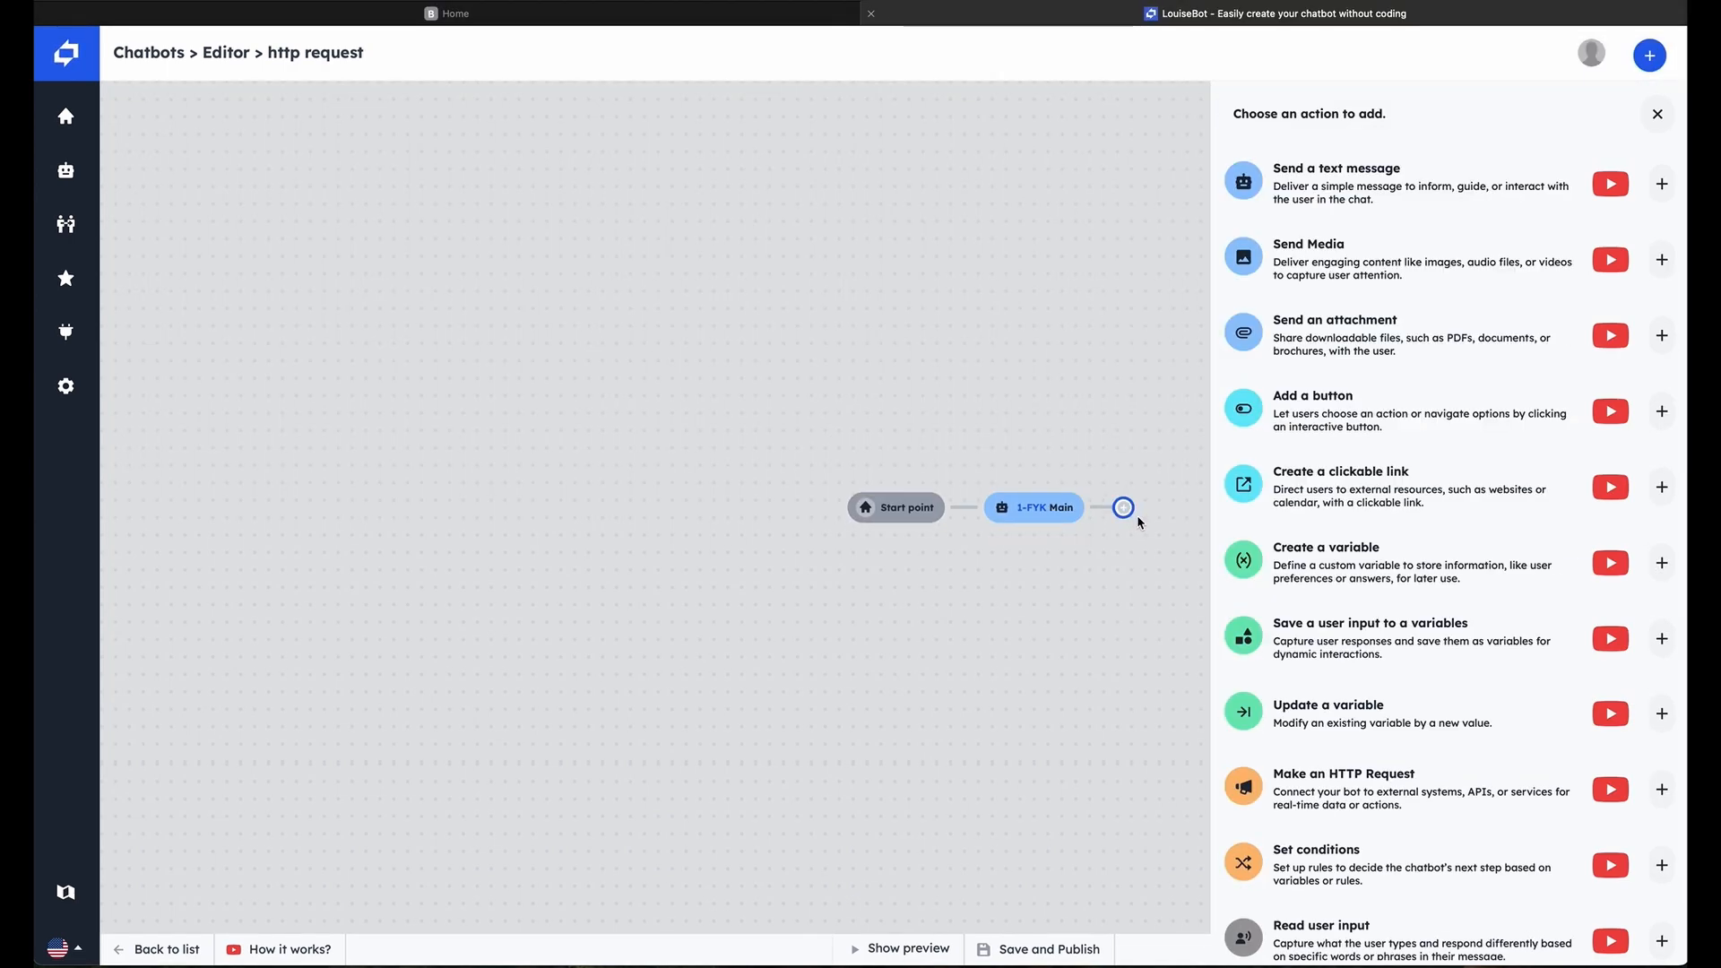
pyautogui.click(1393, 197)
pyautogui.click(1395, 197)
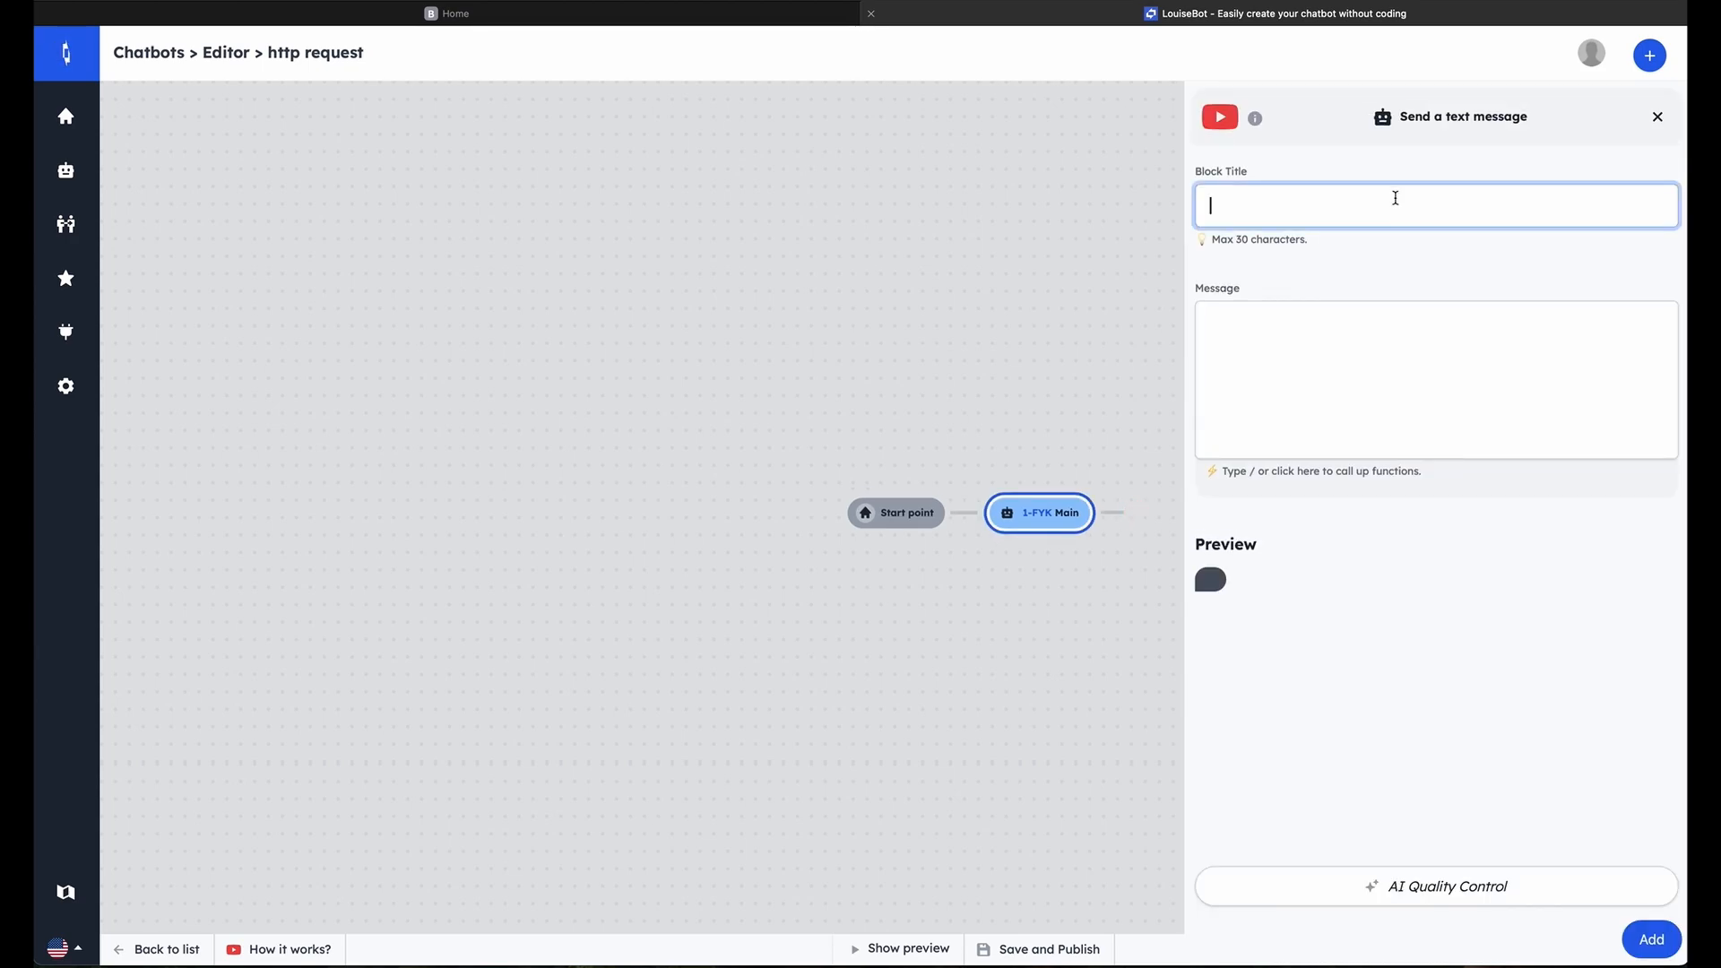
pyautogui.write('question city')
# Enter the message "Which city do you want to know the temperature for?" and add the block to the flow
pyautogui.click(1237, 319)
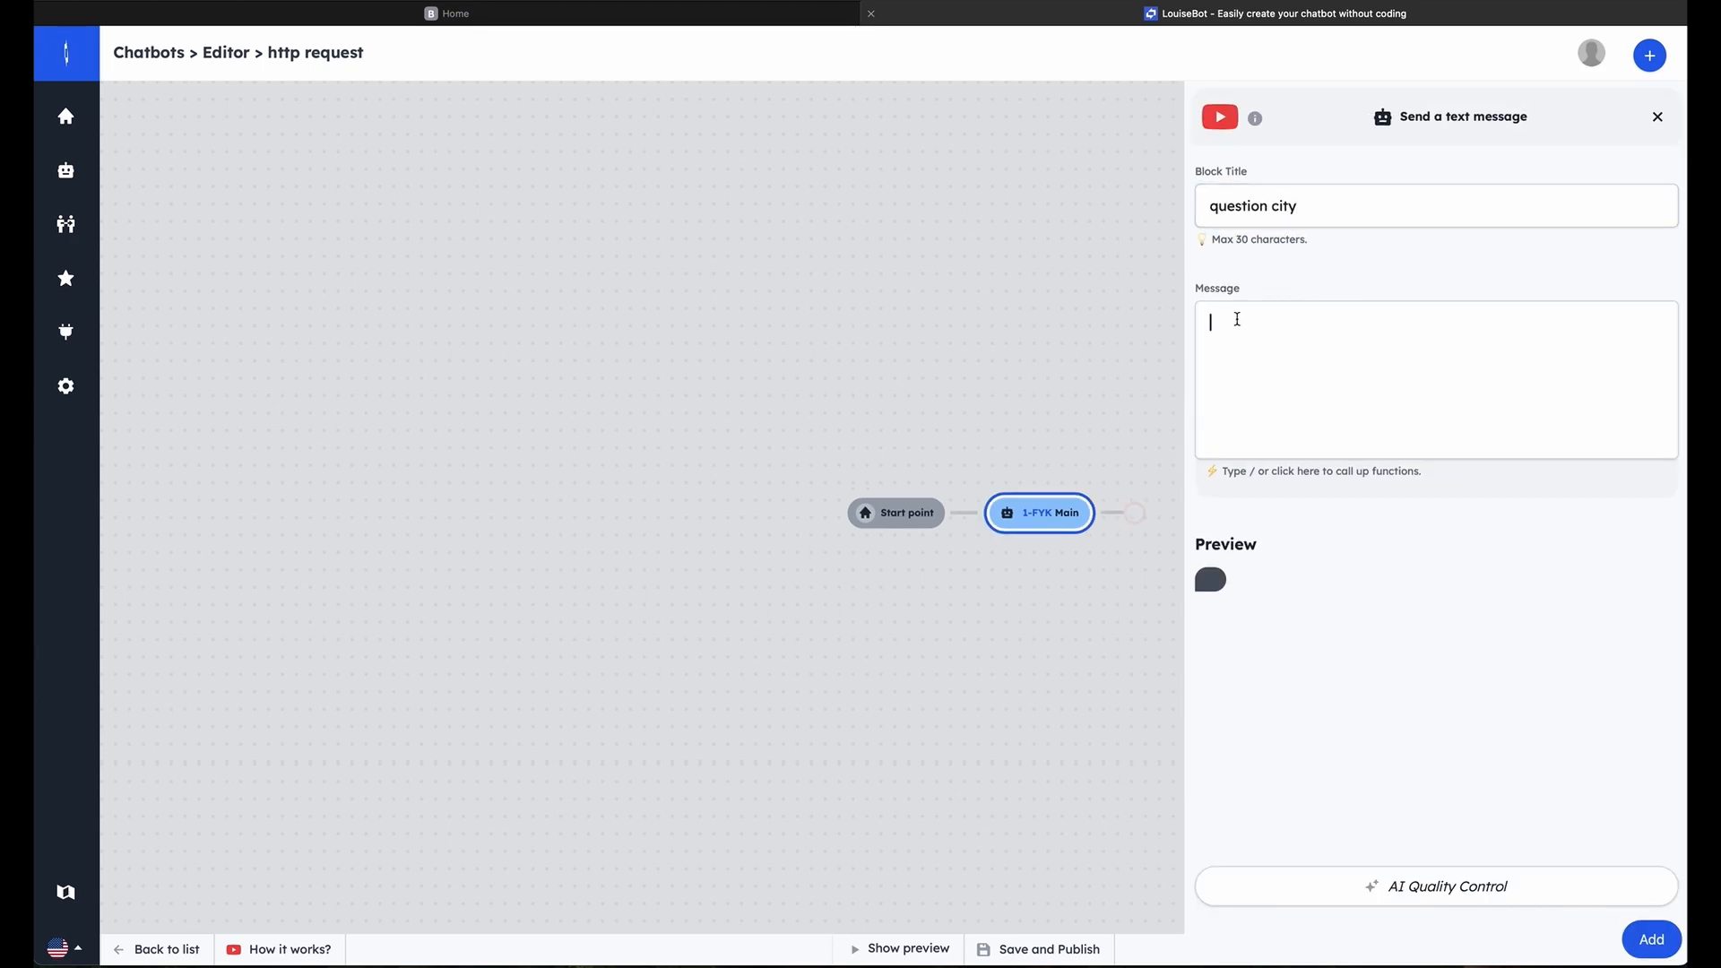
pyautogui.write('Which city')
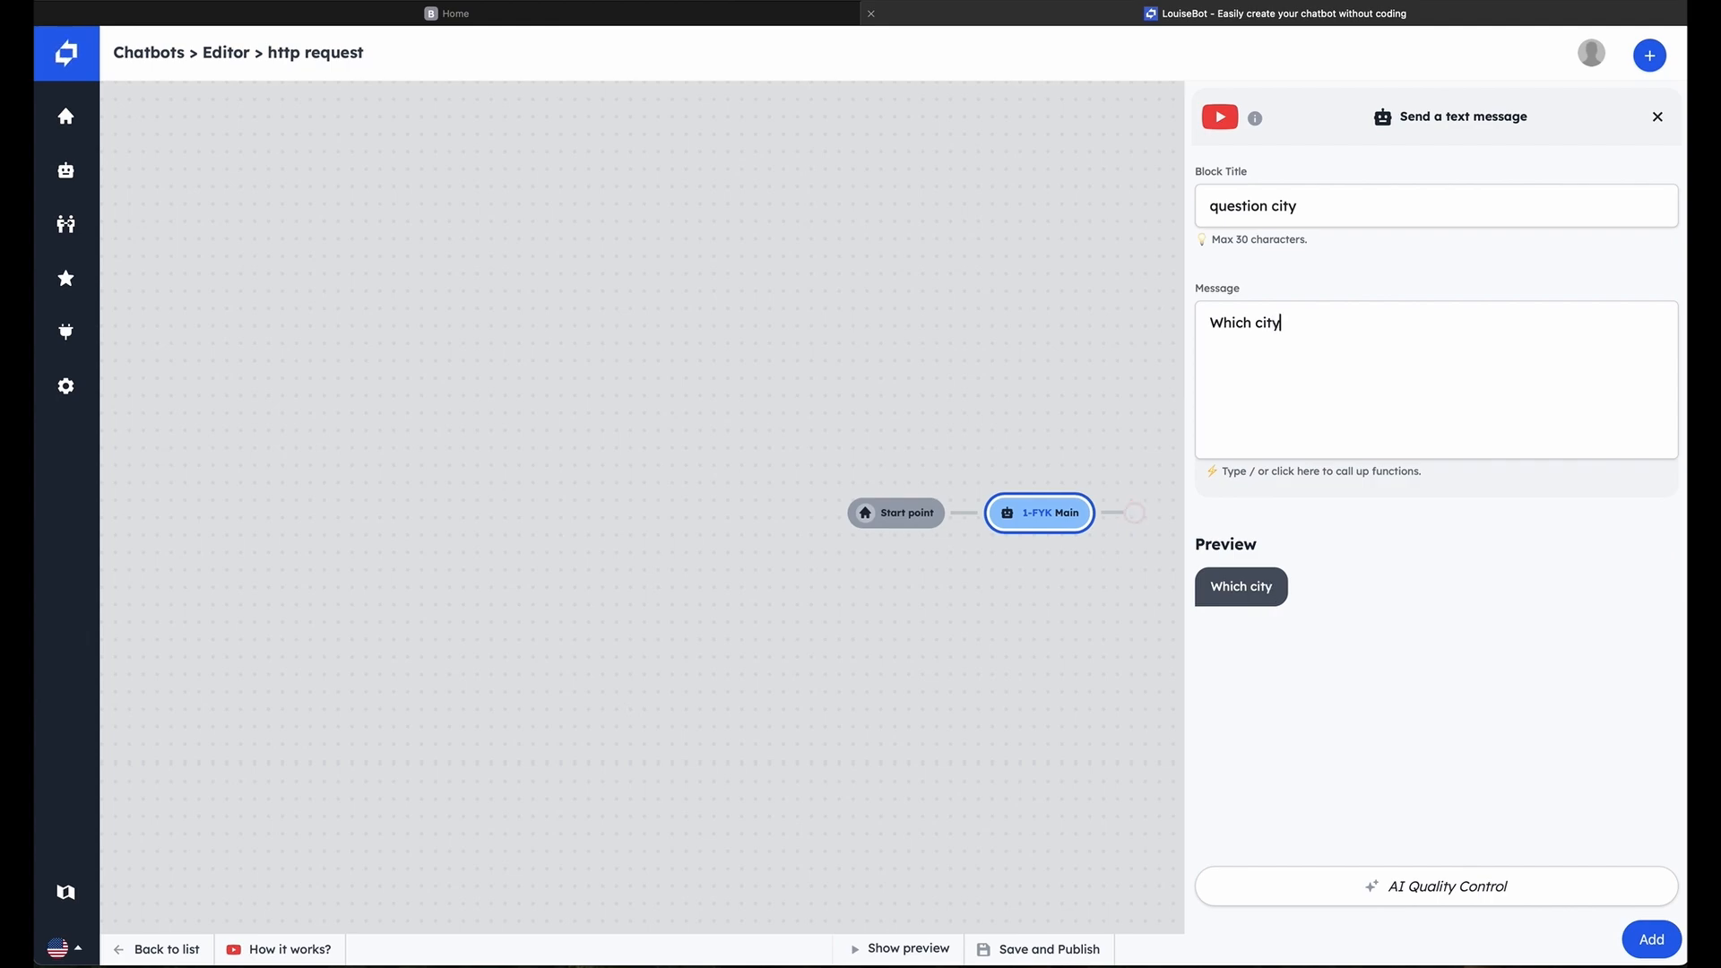
pyautogui.write(' do you want to kno')
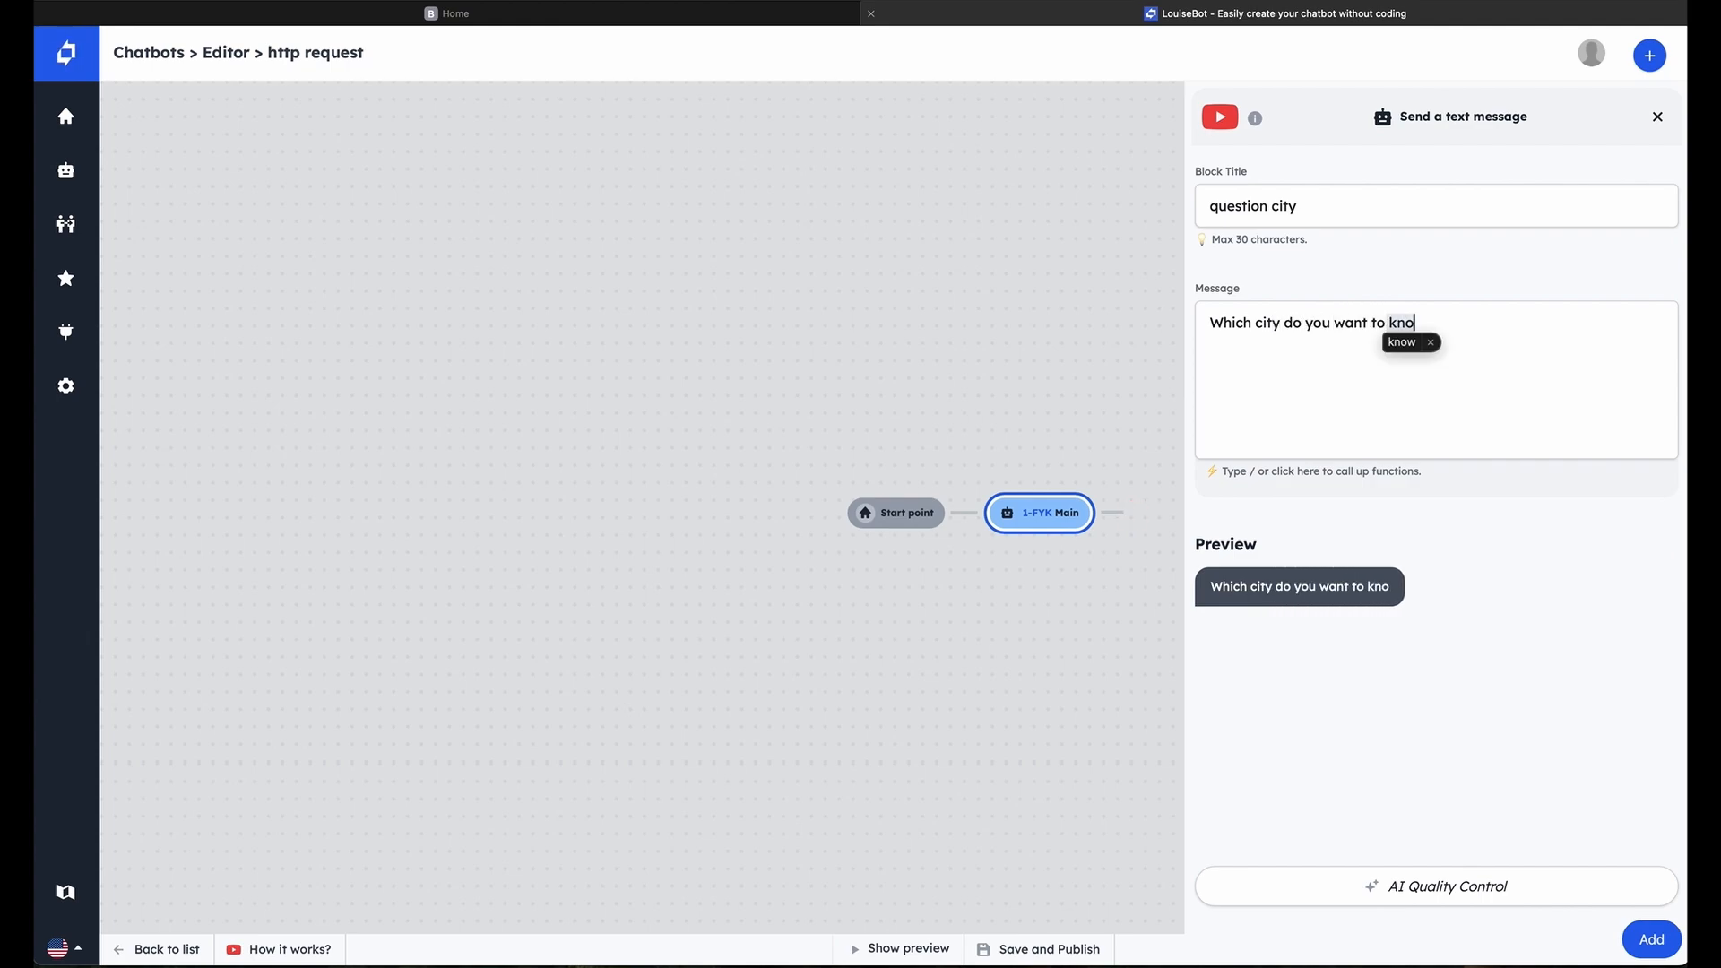
pyautogui.write('w the tempe')
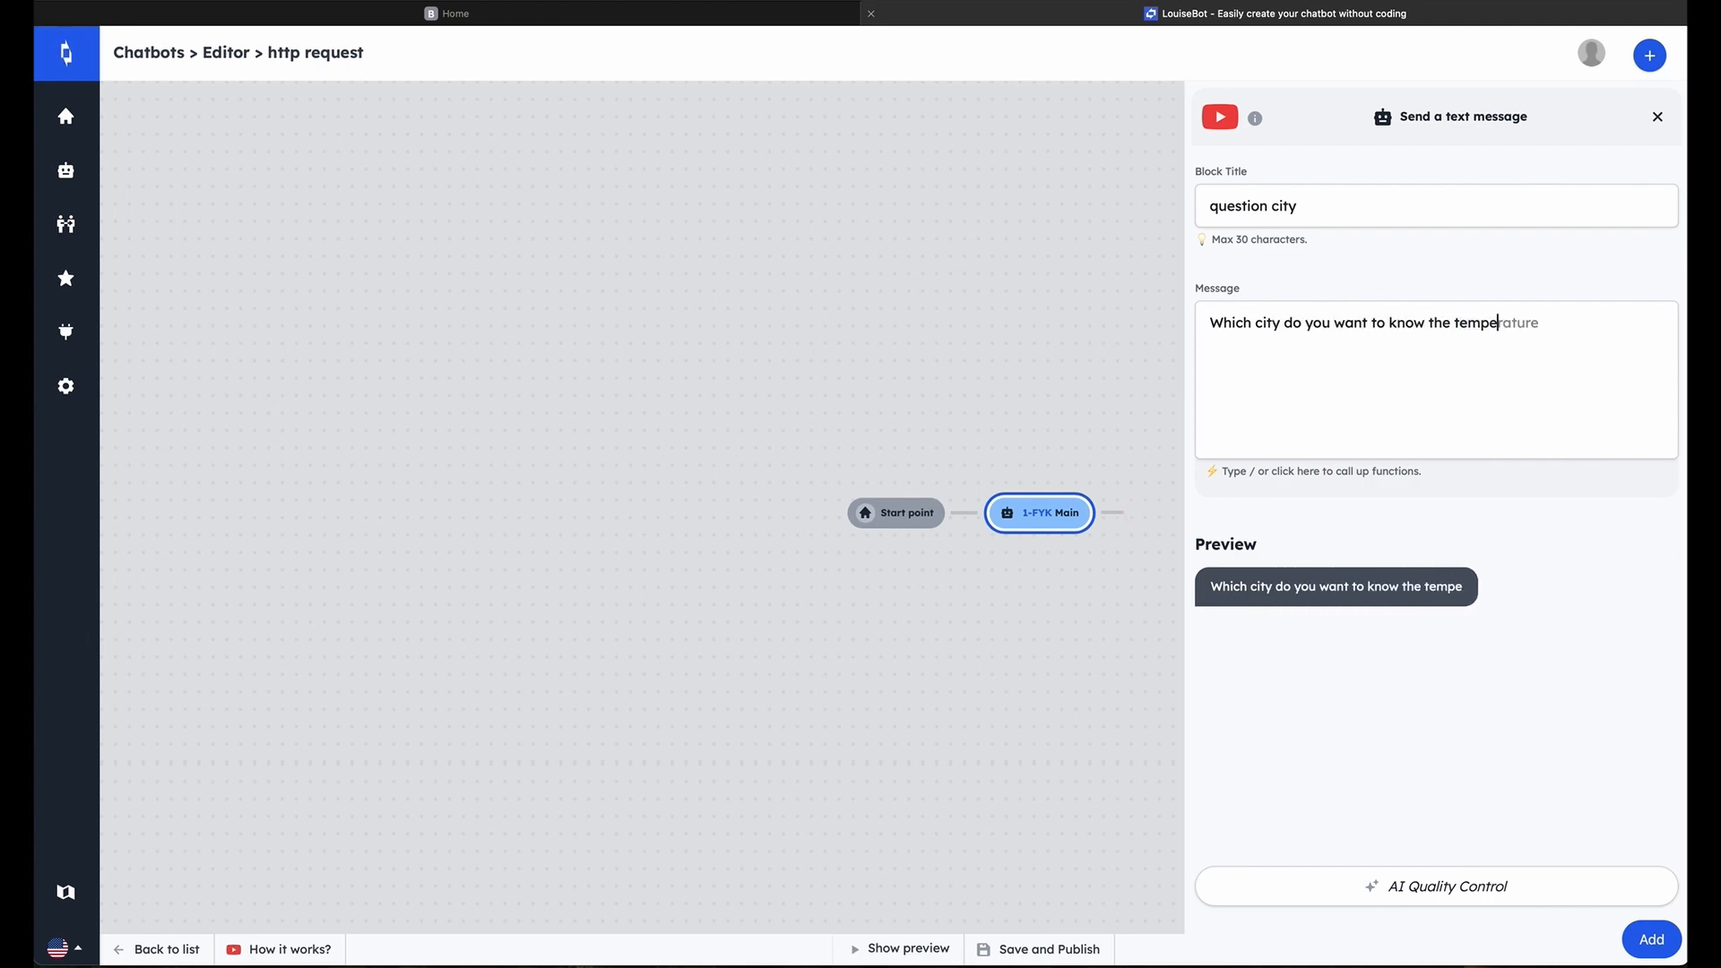
pyautogui.write('rature for?')
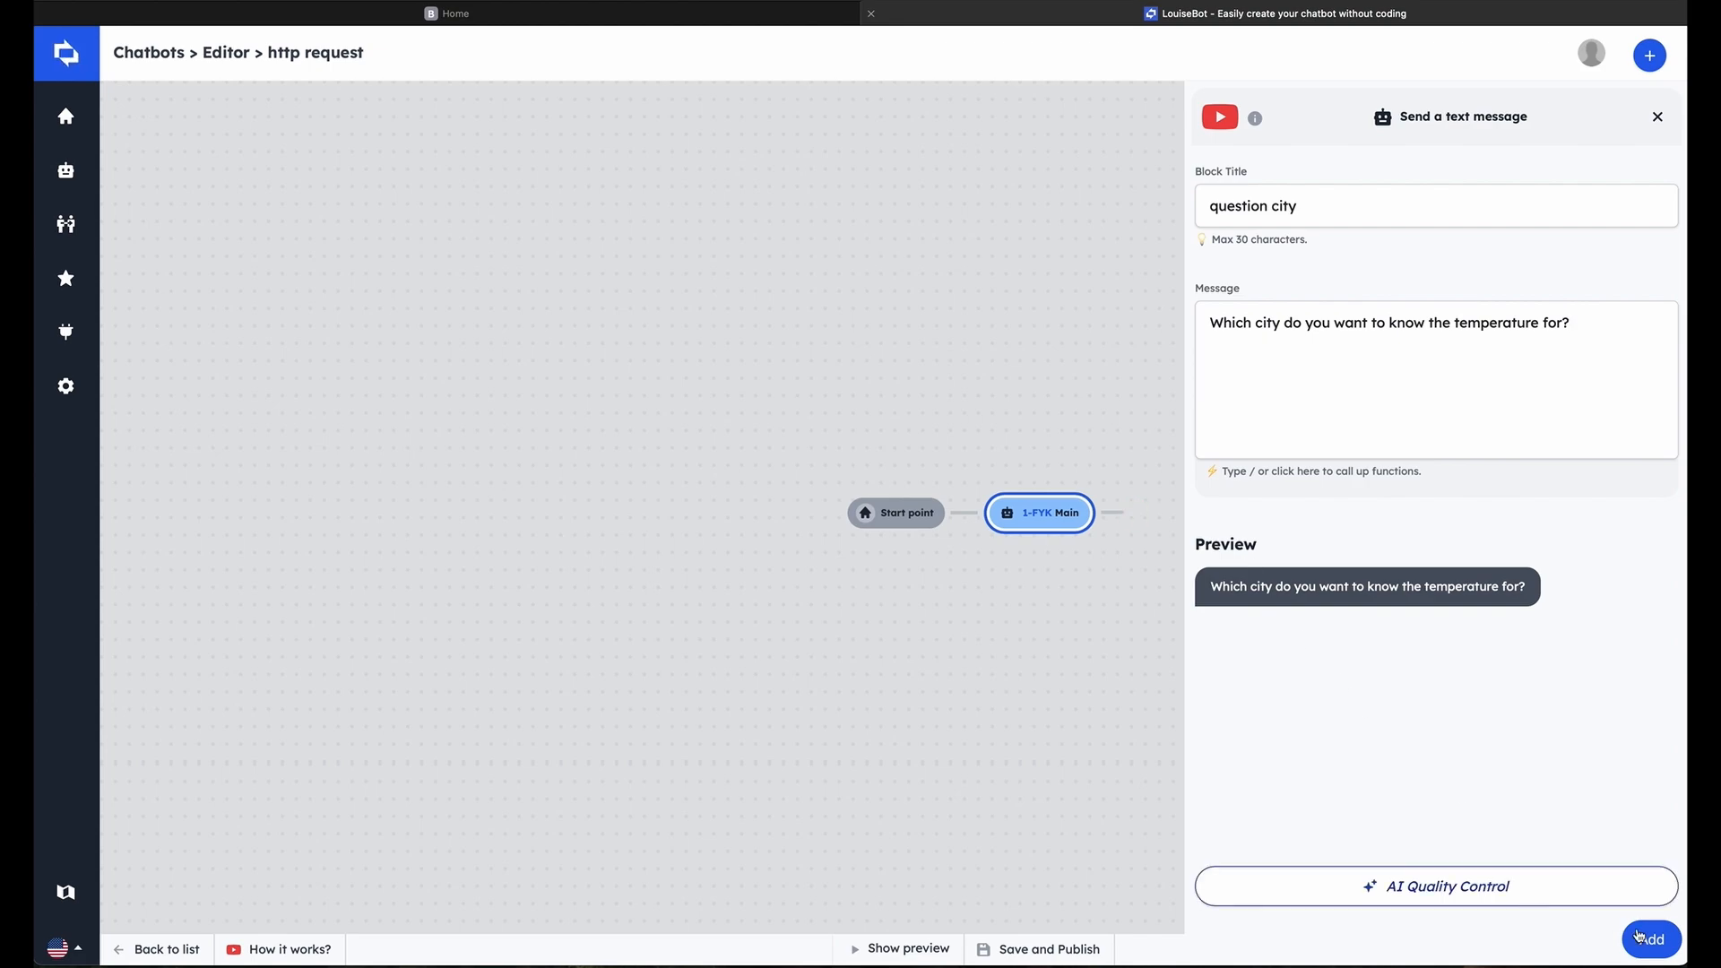
pyautogui.click(1634, 936)
# Add a block after "question city" that saves the user input to a text variable named city
pyautogui.moveTo(1368, 515); pyautogui.dragTo(814, 501)
pyautogui.click(794, 495)
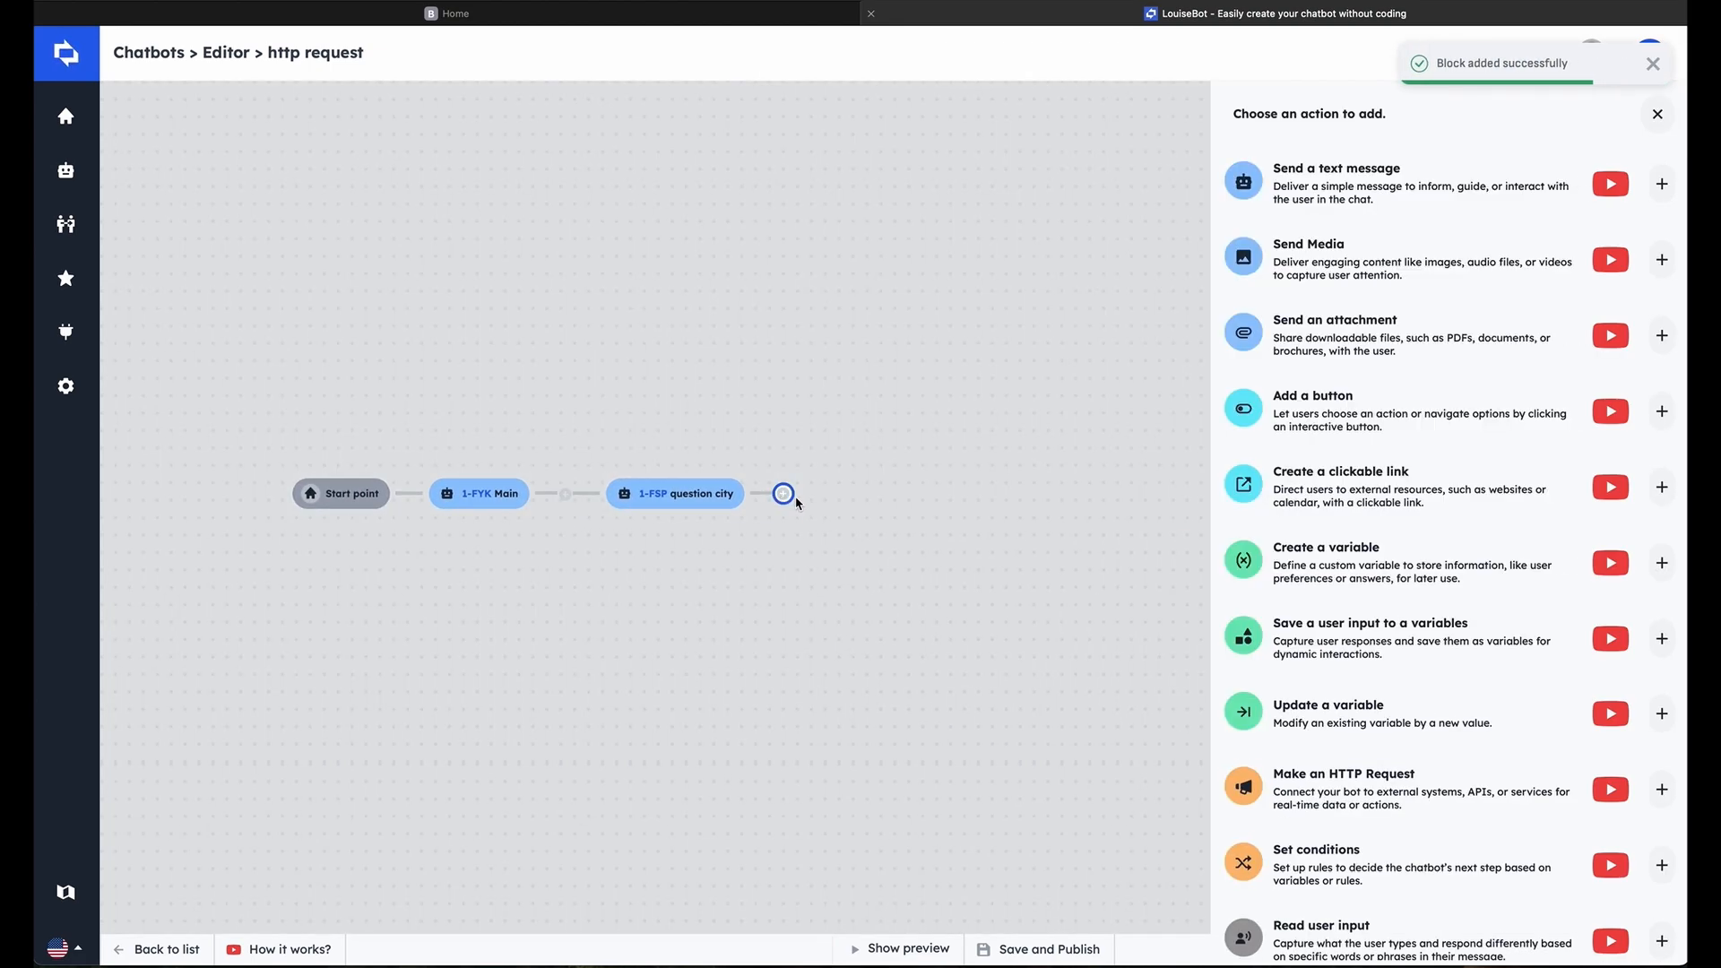
pyautogui.click(1386, 636)
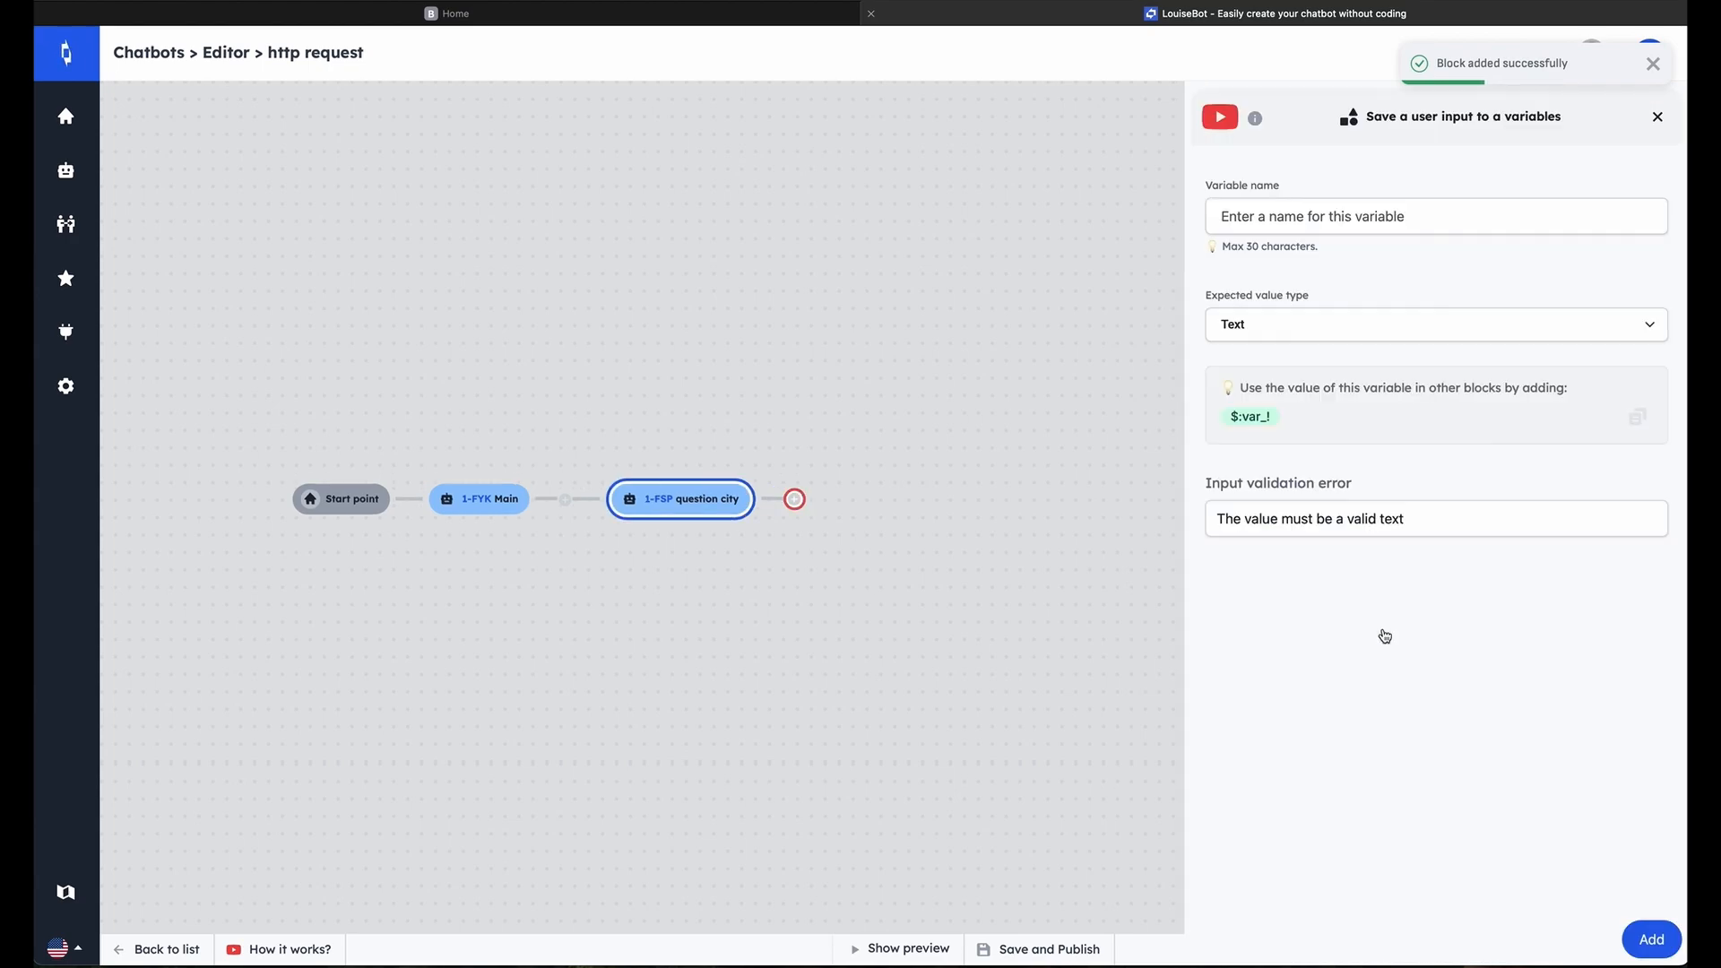
pyautogui.click(1381, 226)
pyautogui.write('ctiy')
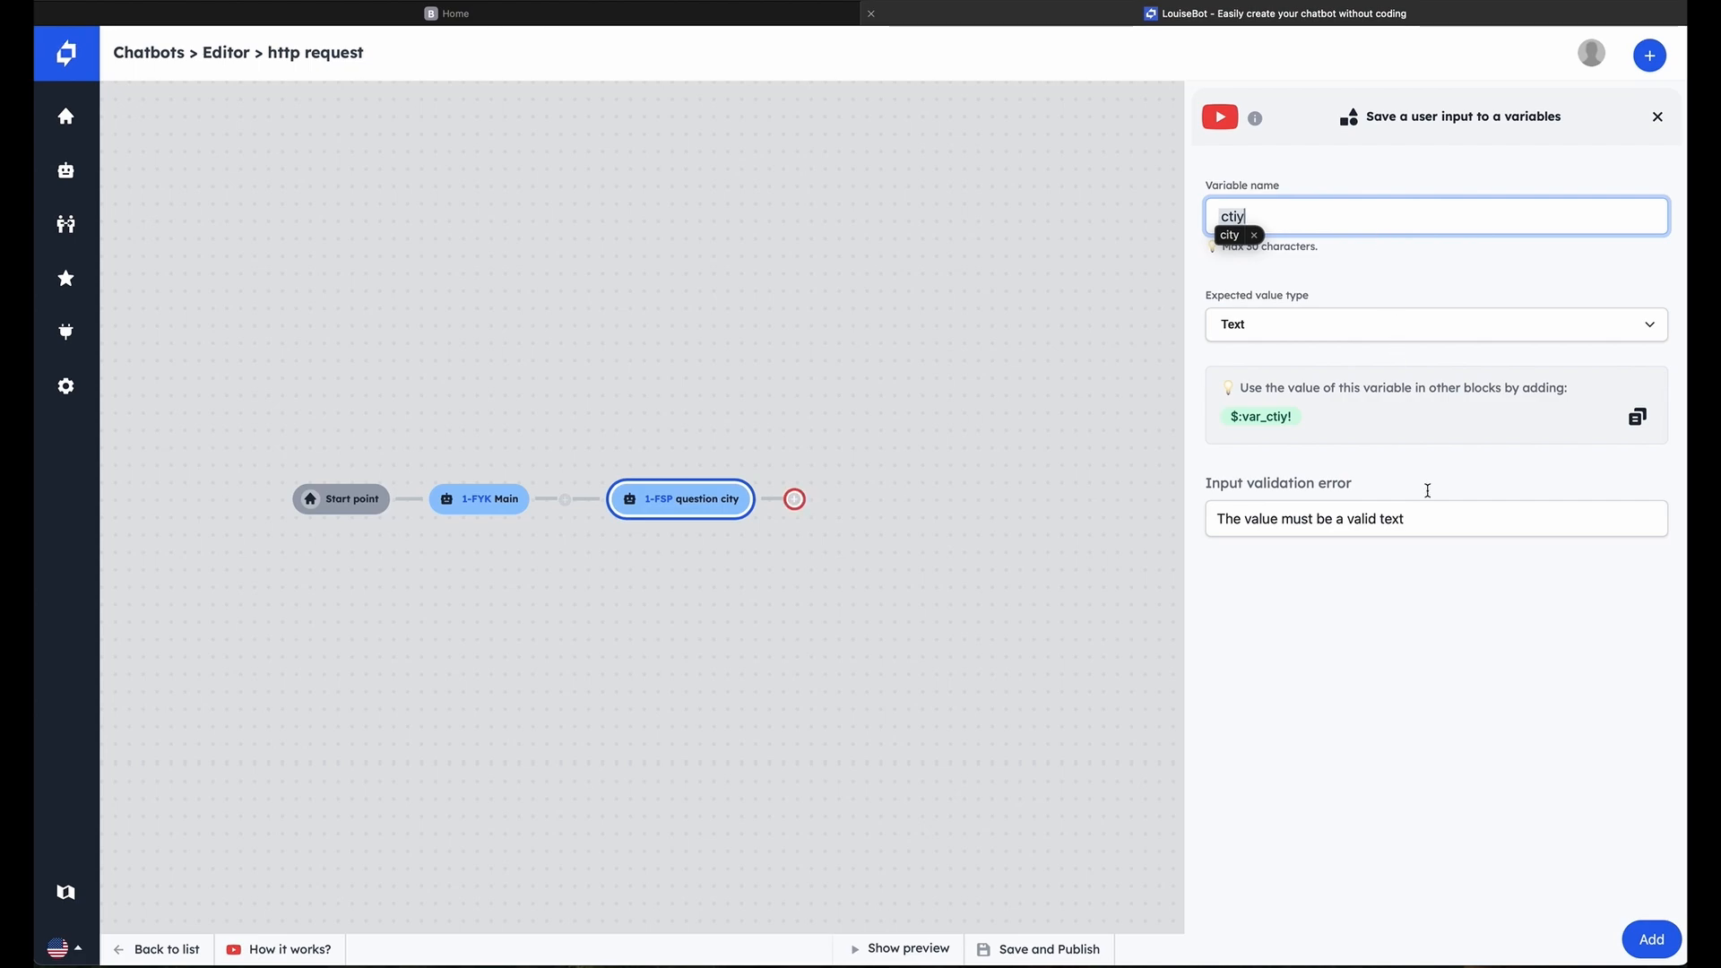
pyautogui.click(1654, 939)
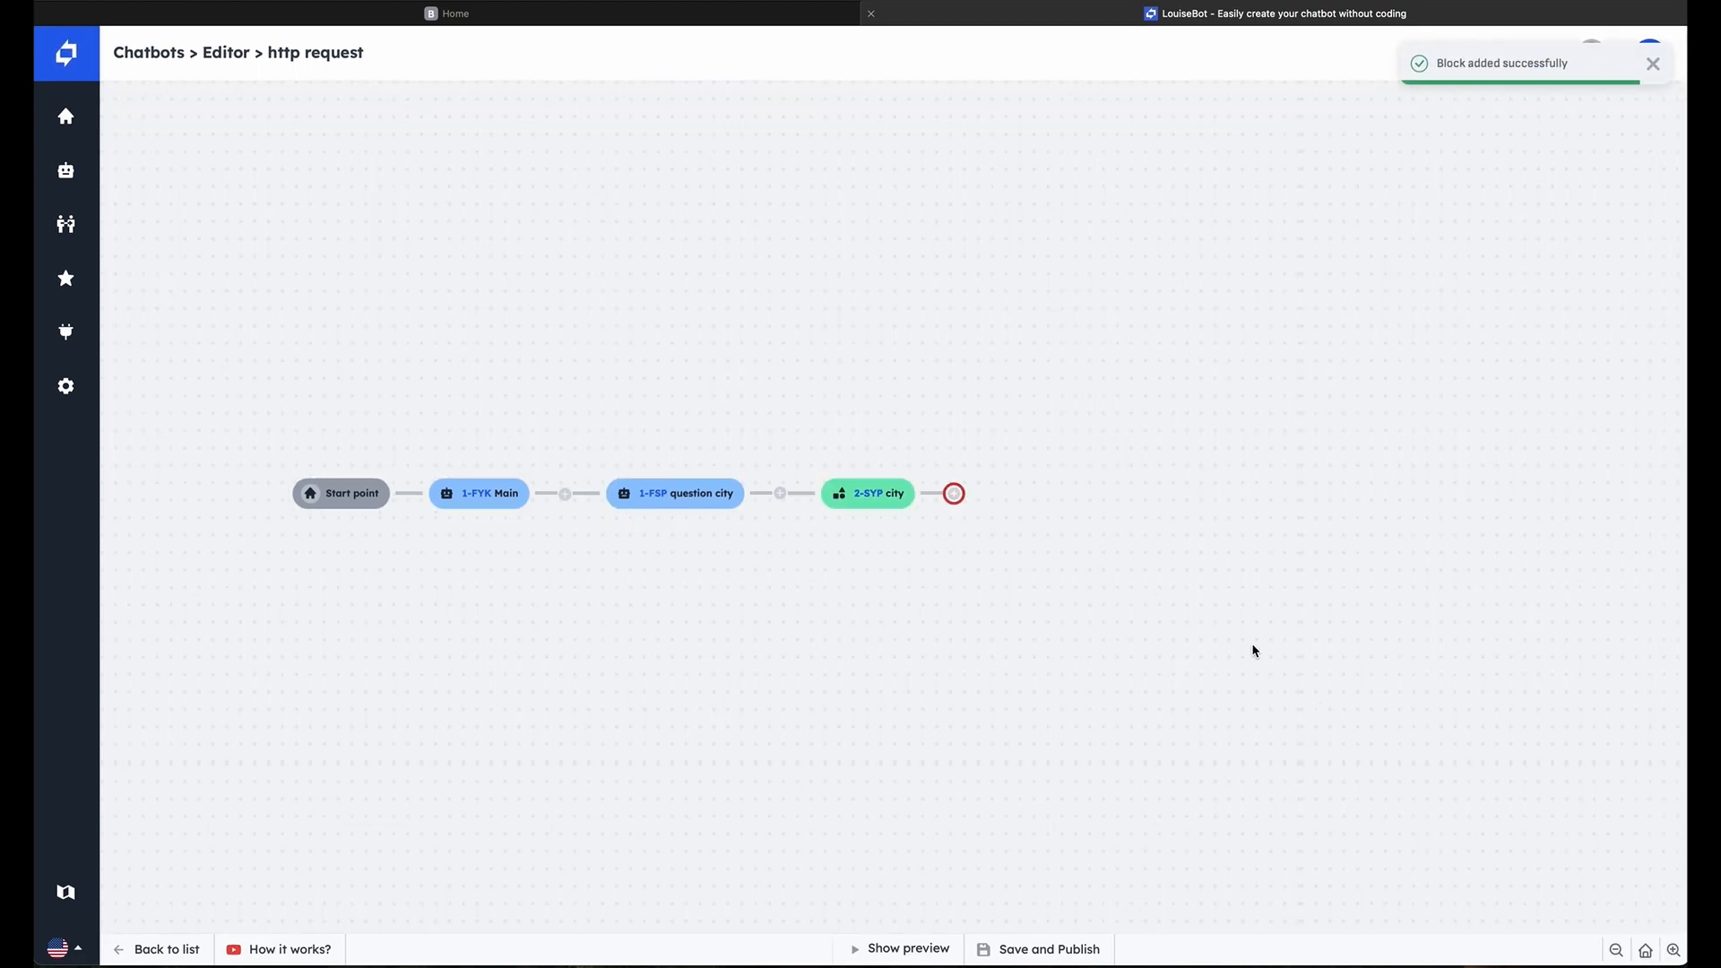
# Start an HTTP request block after the city block and title it "request weather"
pyautogui.click(955, 495)
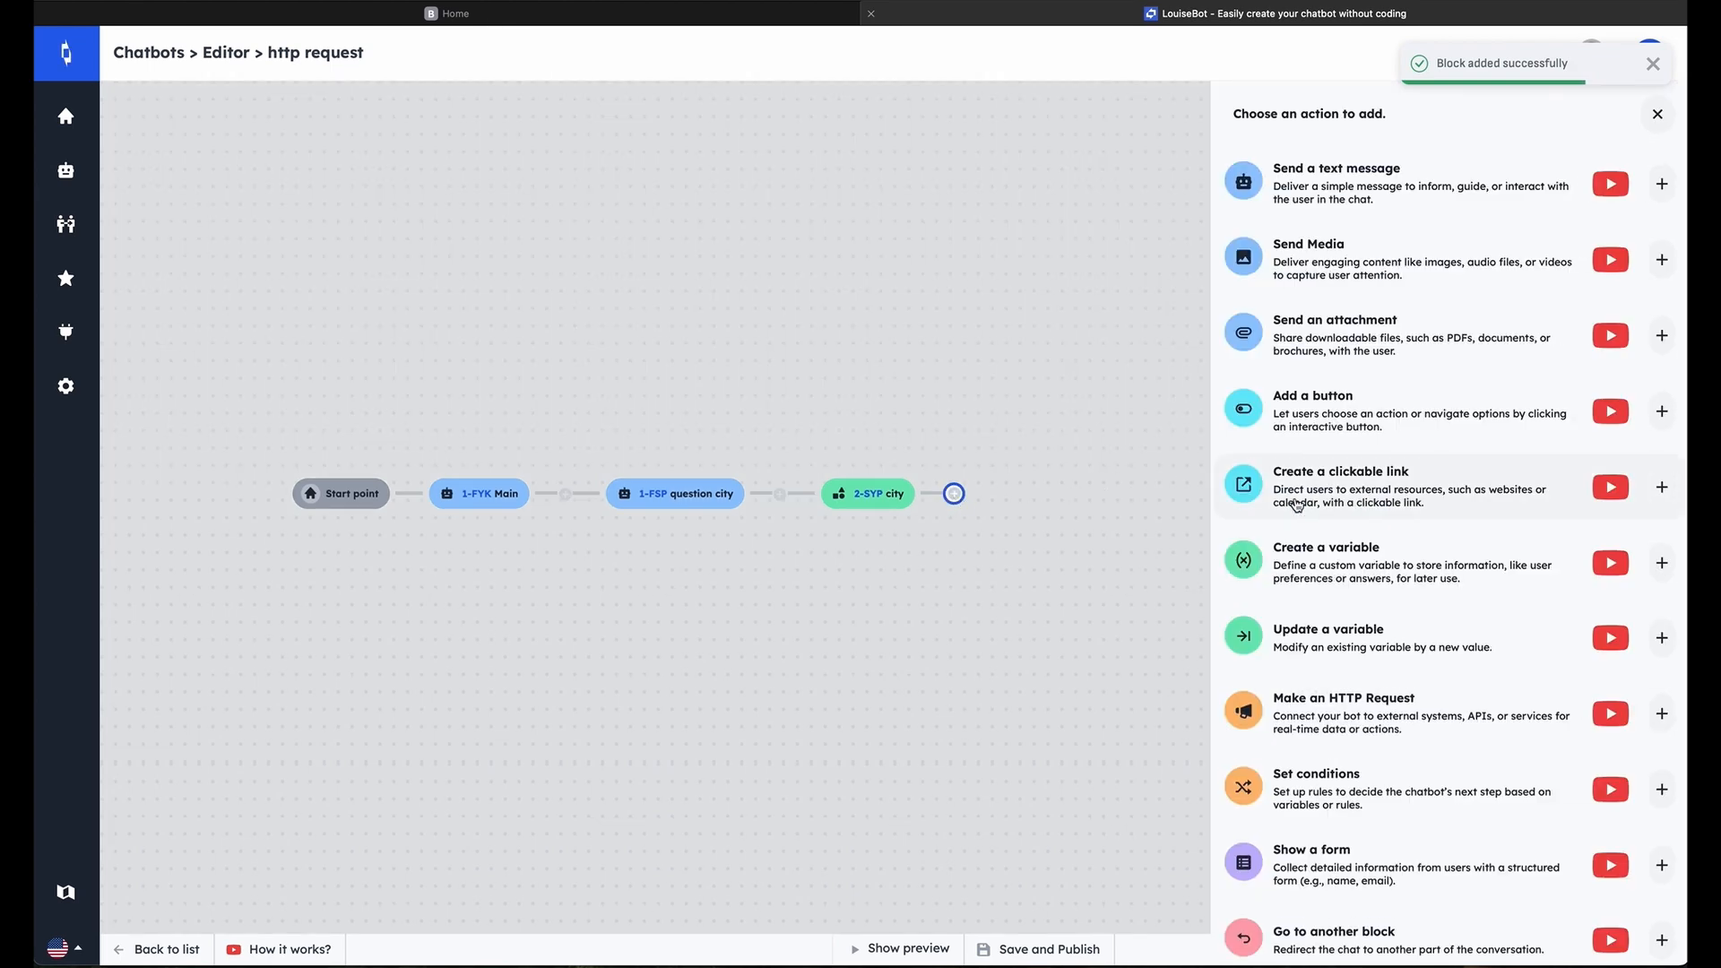
pyautogui.click(1369, 717)
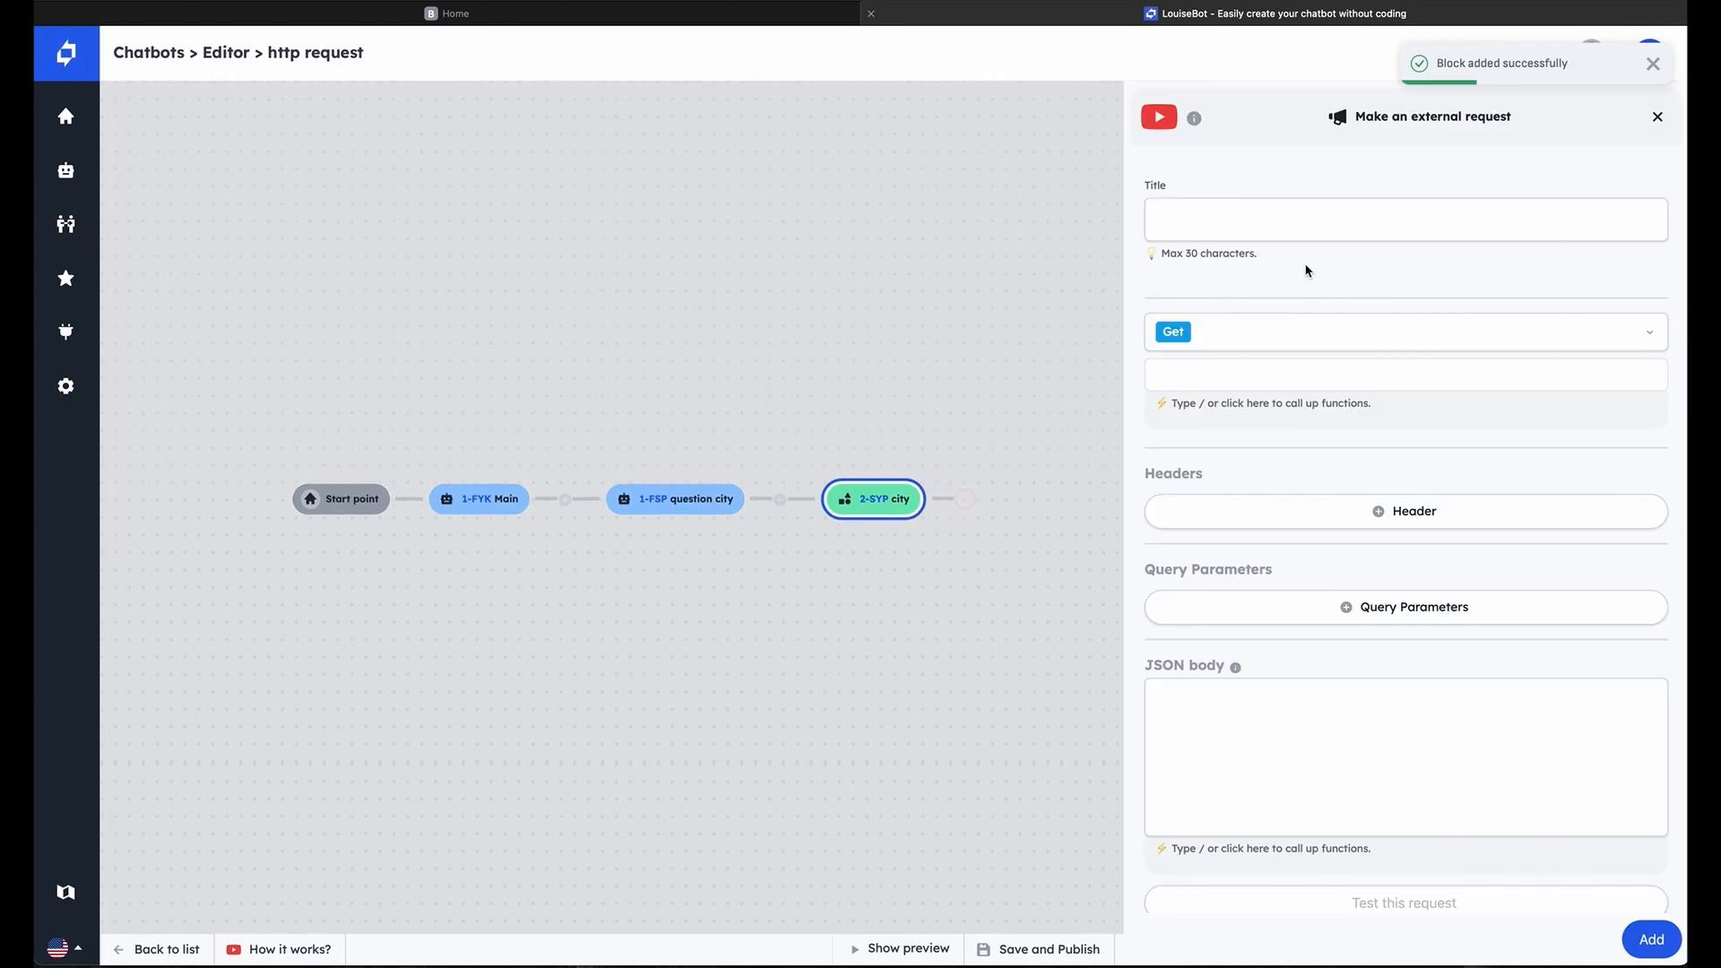
pyautogui.click(1294, 226)
pyautogui.write('request')
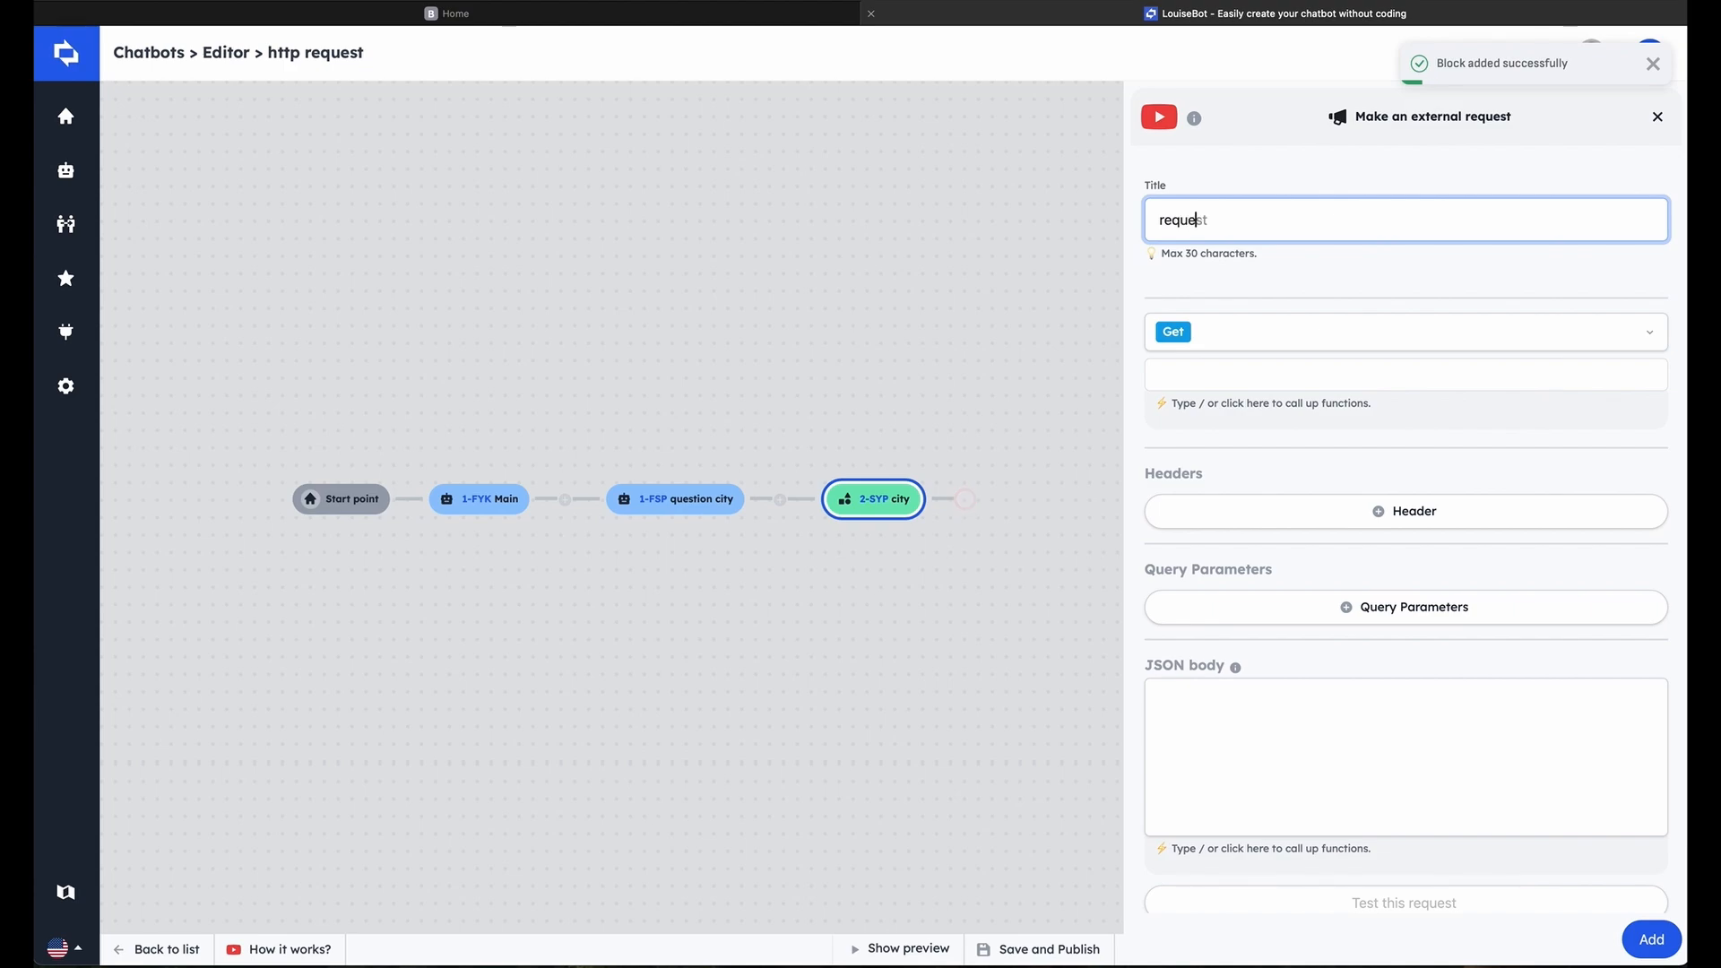
pyautogui.write(' weather')
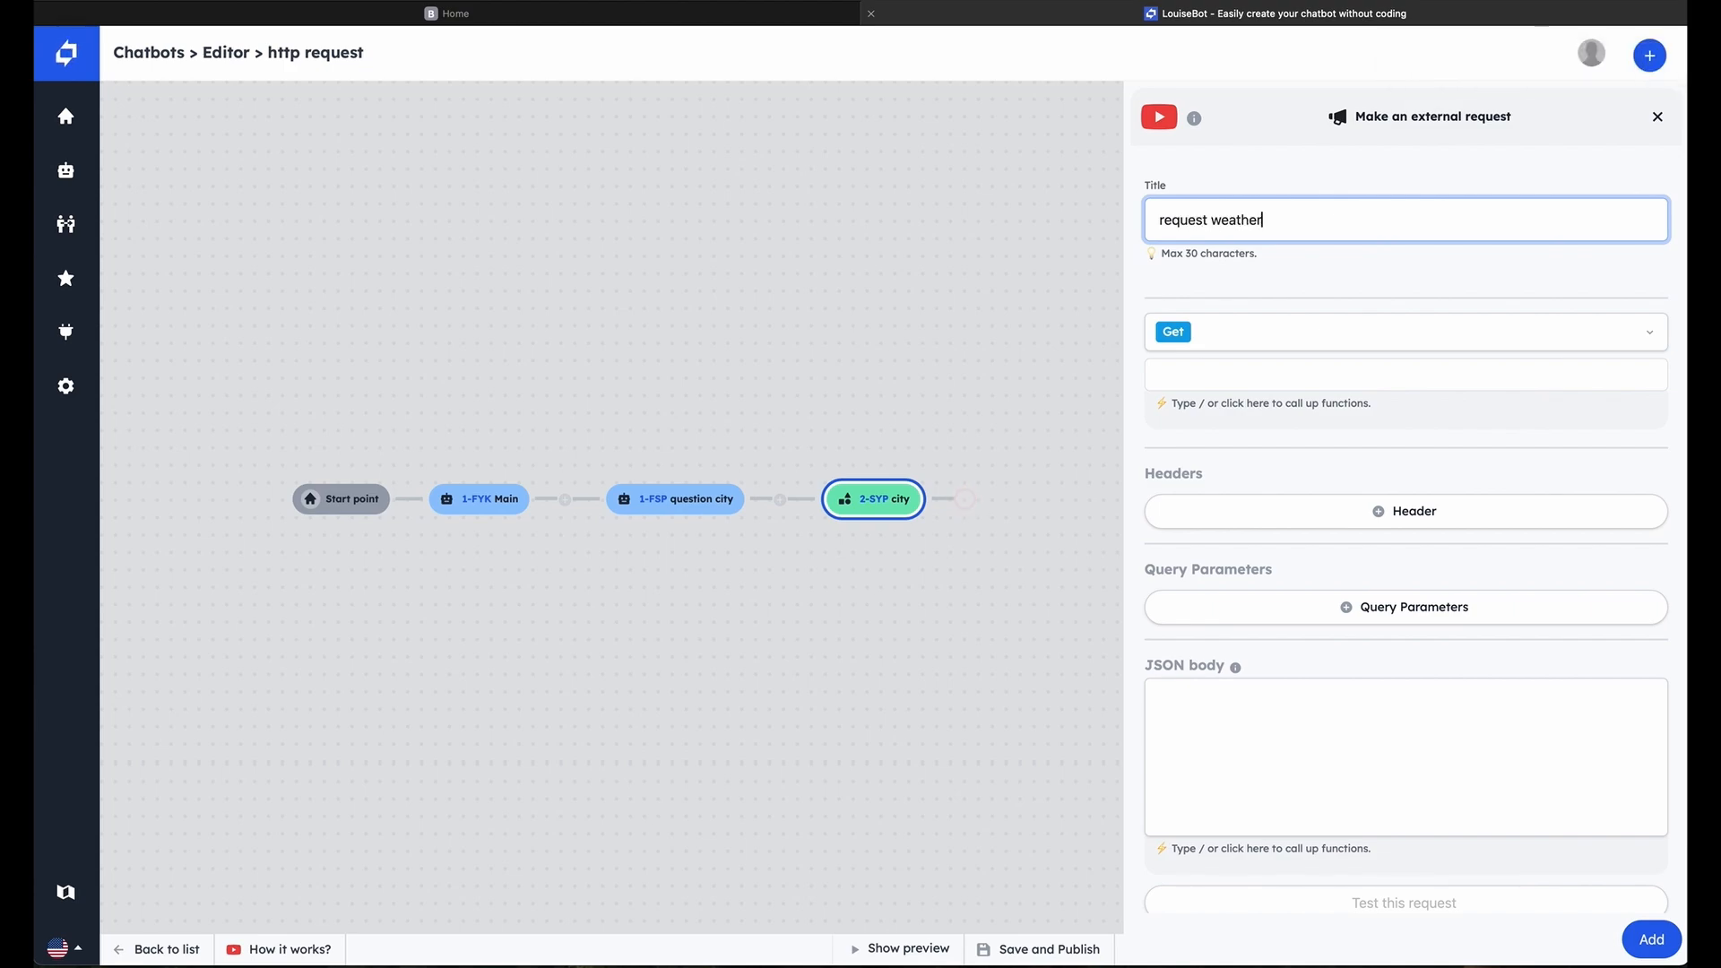
pyautogui.click(1288, 350)
pyautogui.click(1288, 351)
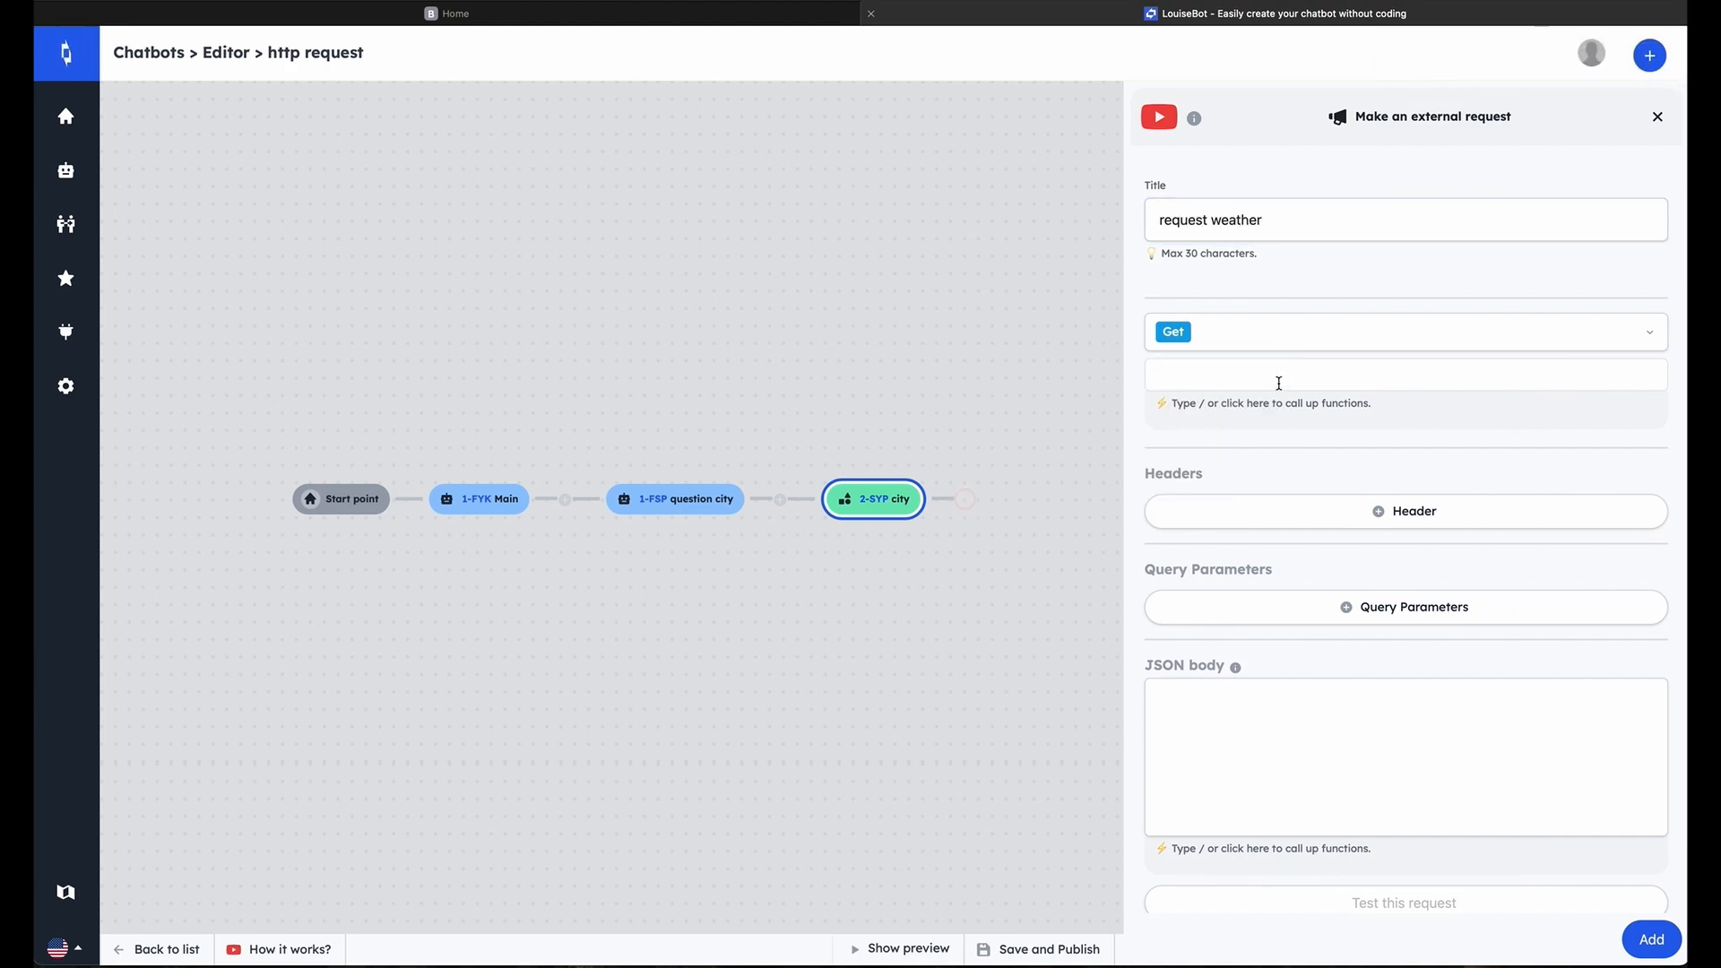
pyautogui.click(1276, 383)
pyautogui.write('https://api.weatherapi.com/v1/current.json')
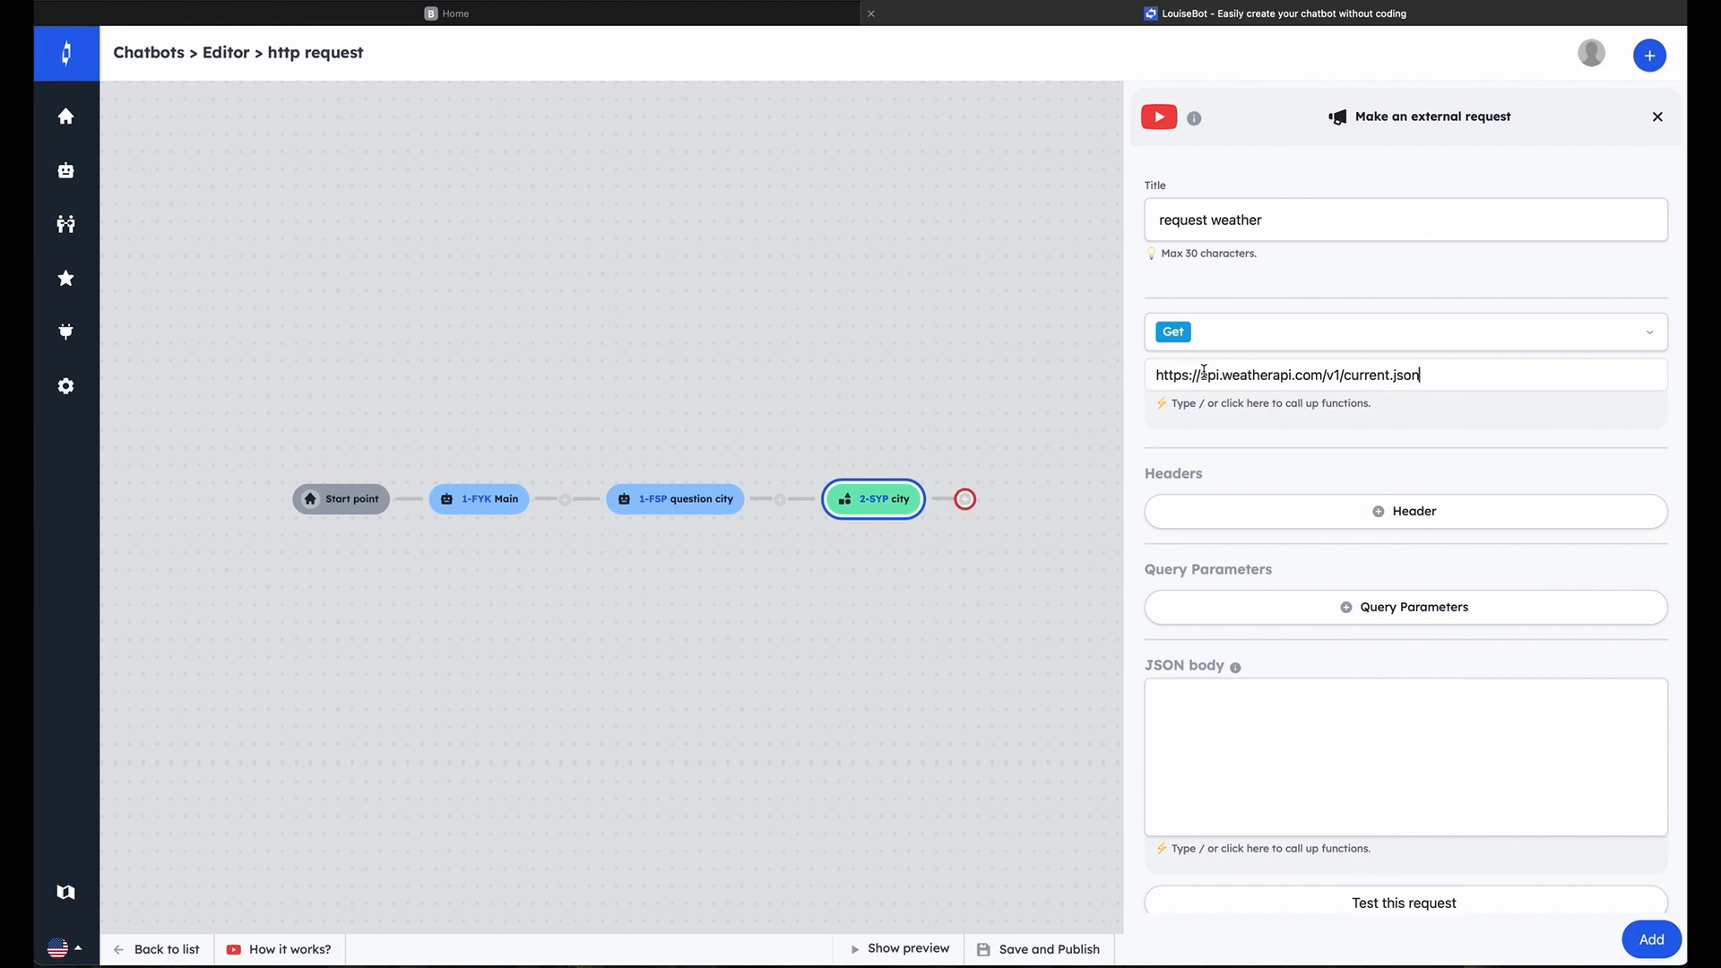
# Add a request header Content-Type with the value application/json
pyautogui.click(1254, 505)
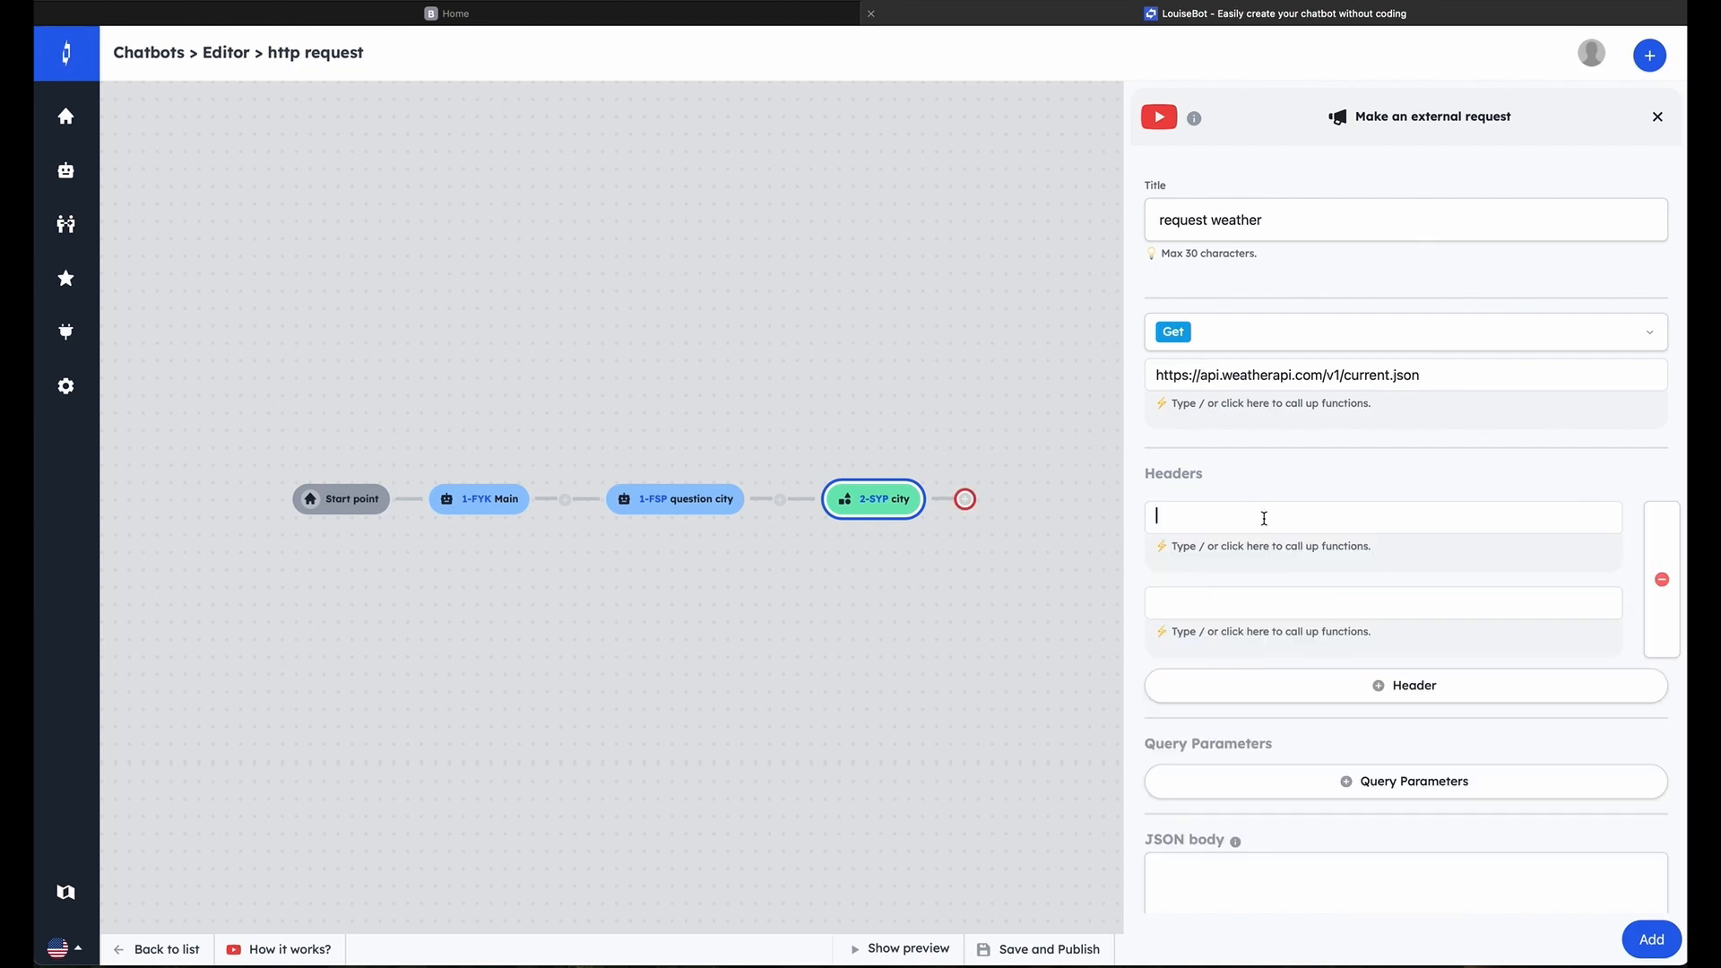
pyautogui.write('Cont')
pyautogui.click(1253, 604)
pyautogui.write('application/json')
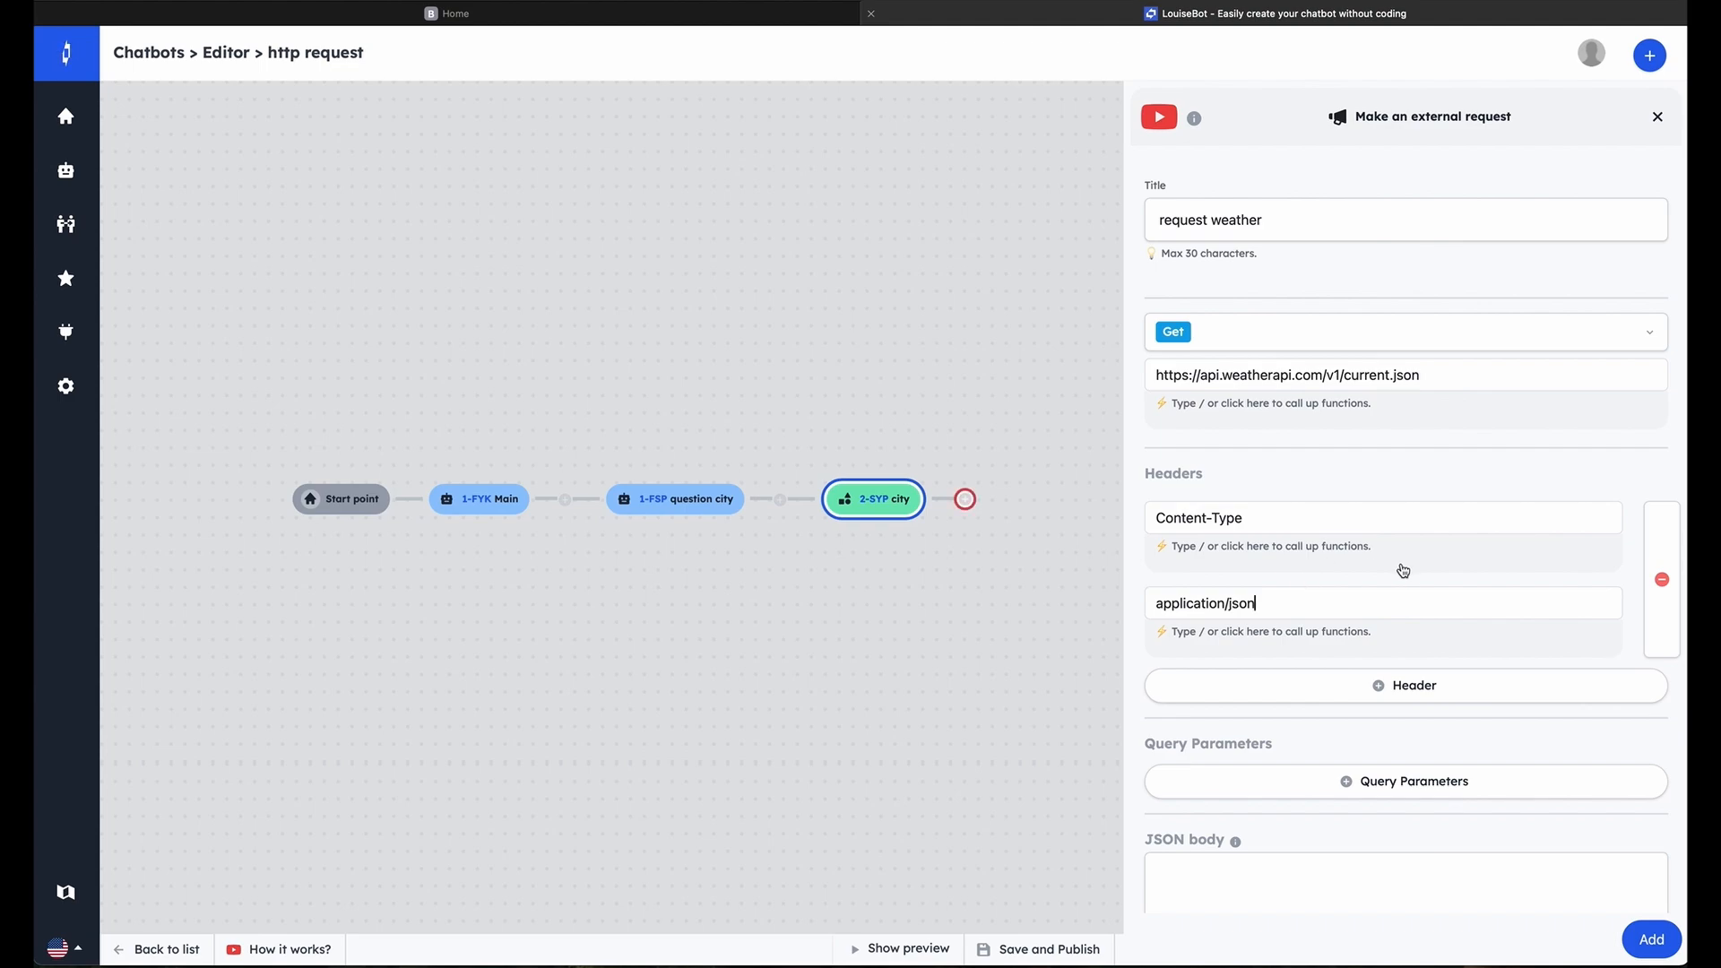
# Add a query parameter named key and paste the weather API key as its value
pyautogui.scroll(-3, 1402, 568)
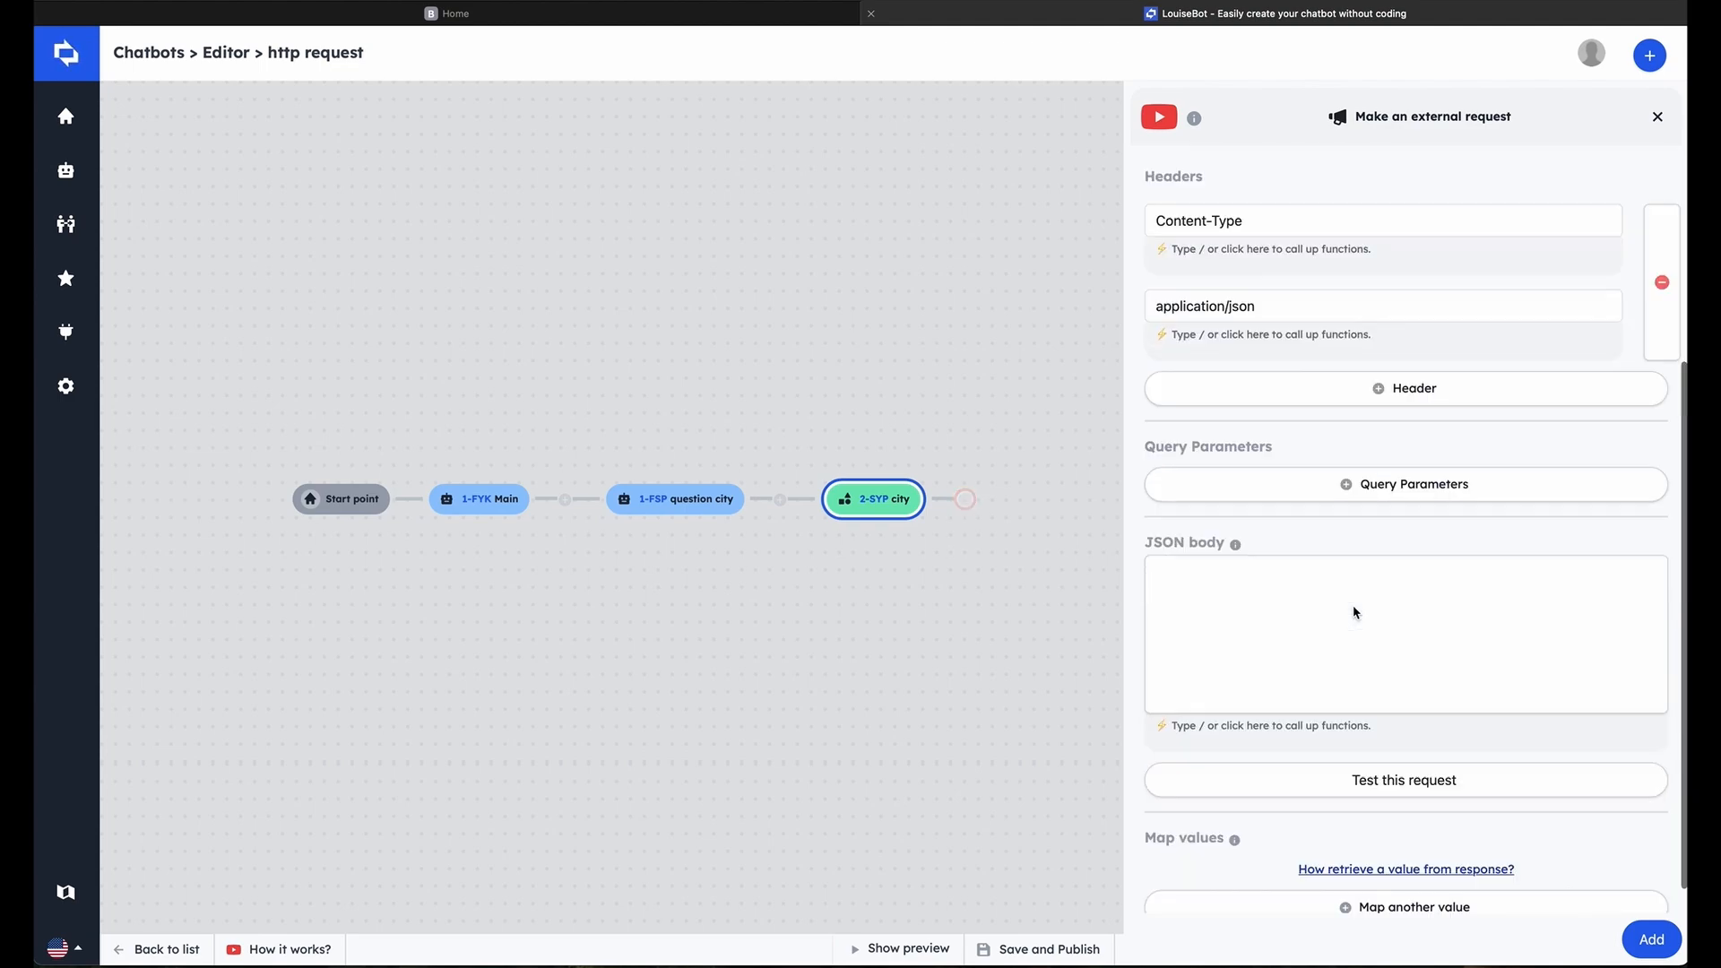
pyautogui.click(1259, 484)
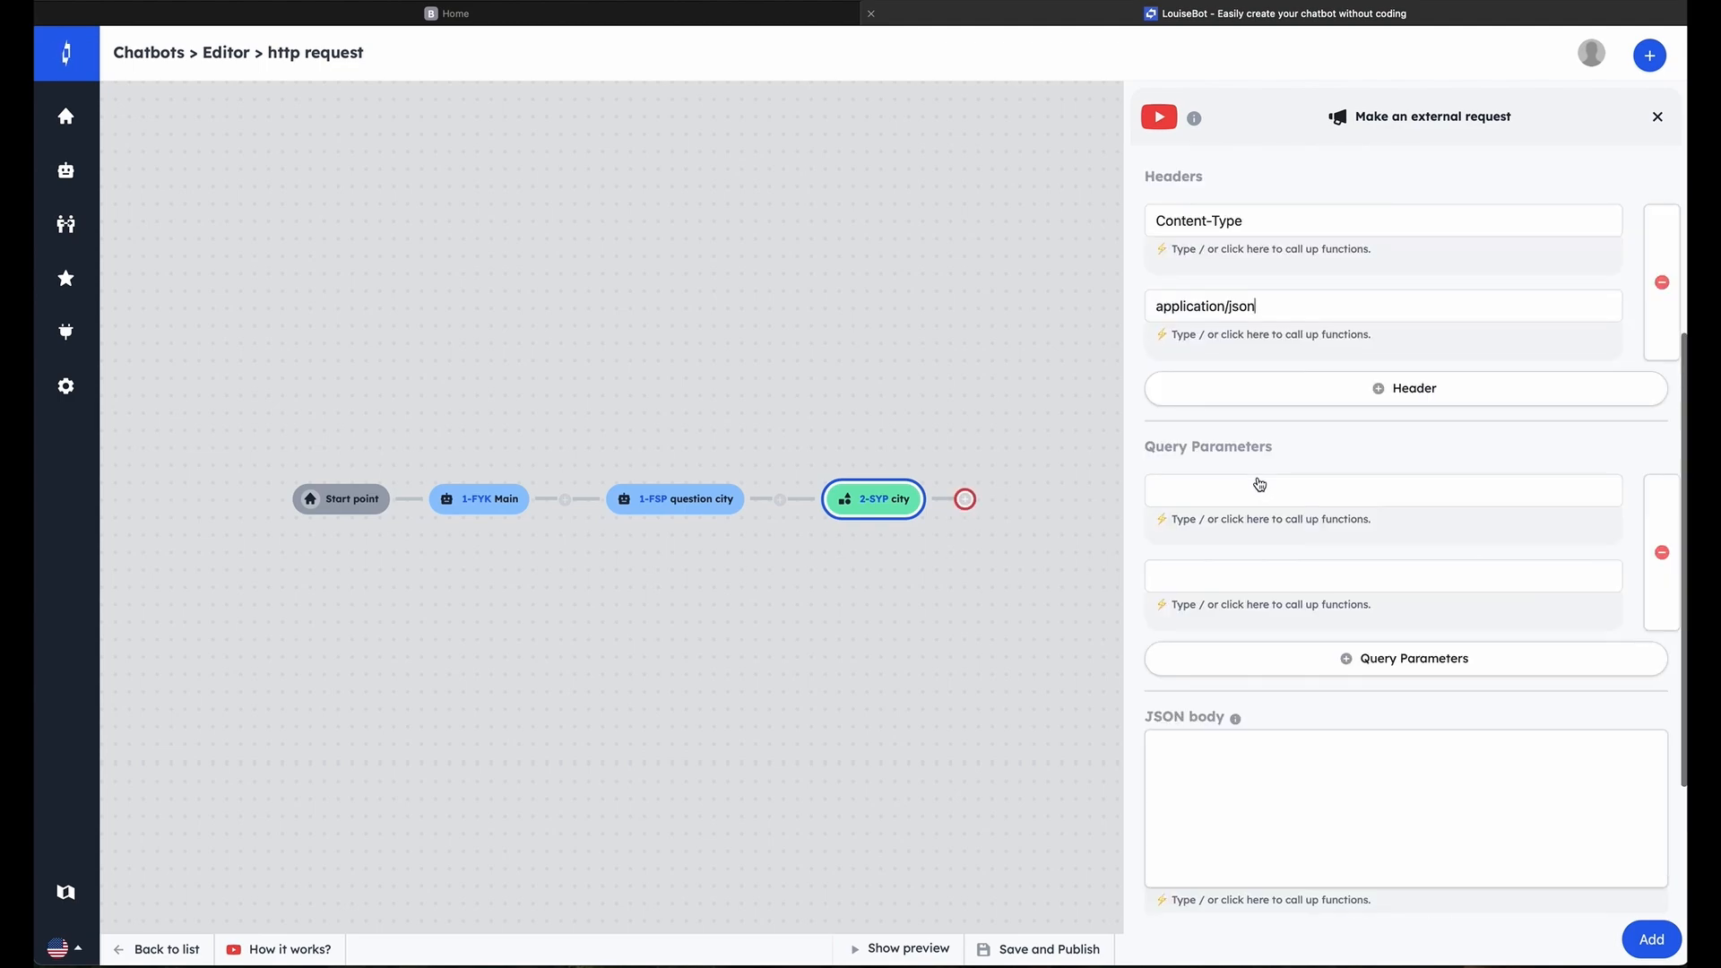
pyautogui.click(1304, 485)
pyautogui.write('key')
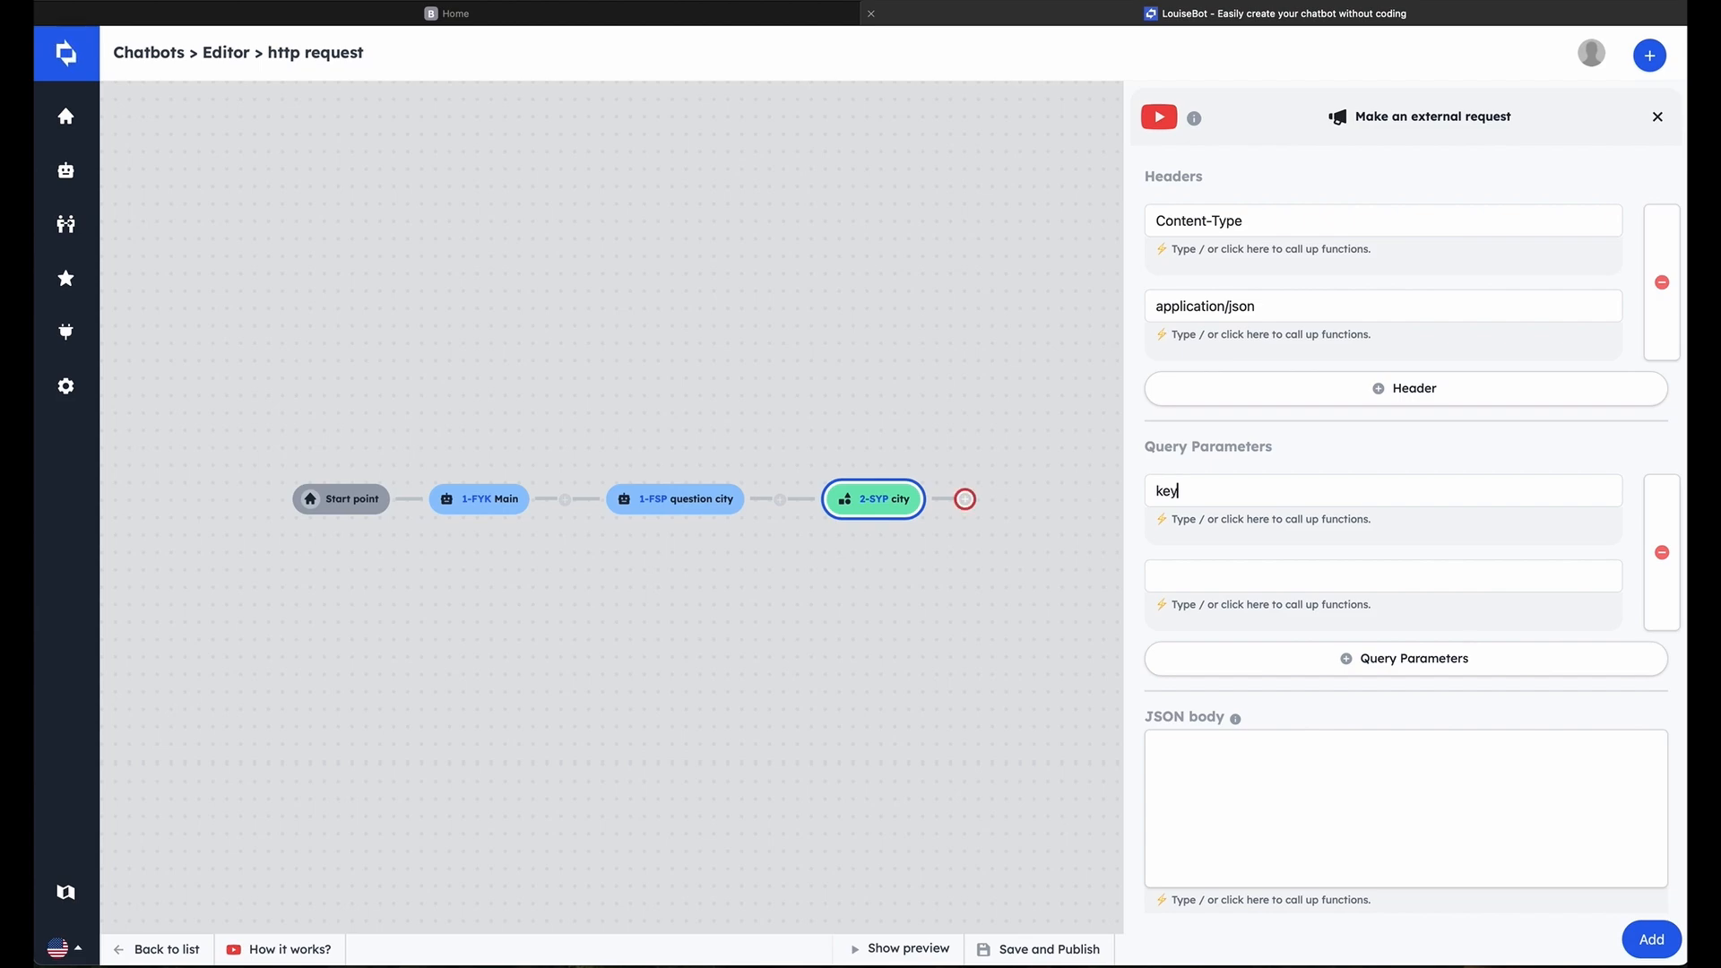
pyautogui.click(1289, 574)
pyautogui.hotkey('ctrl', 'v')
# Add a second query parameter named q with the city variable as its value
pyautogui.click(1298, 661)
pyautogui.click(1263, 676)
pyautogui.write('q')
pyautogui.click(1266, 768)
pyautogui.scroll(-2, 1241, 717)
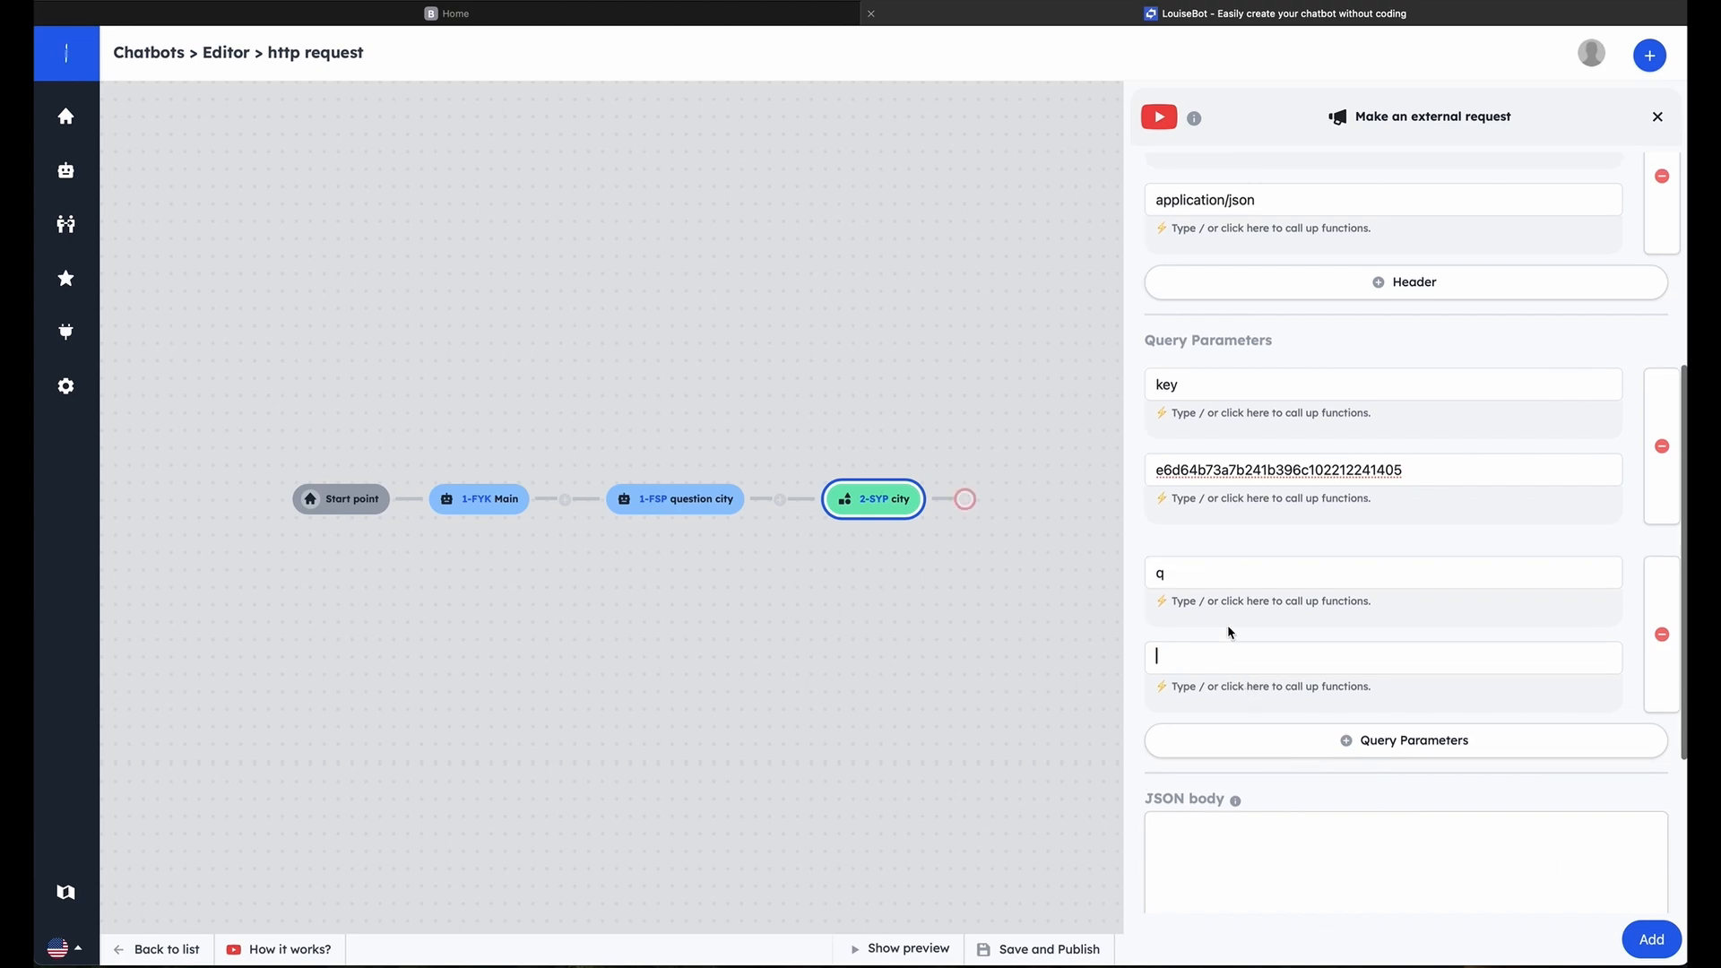
pyautogui.click(1231, 692)
pyautogui.click(1235, 735)
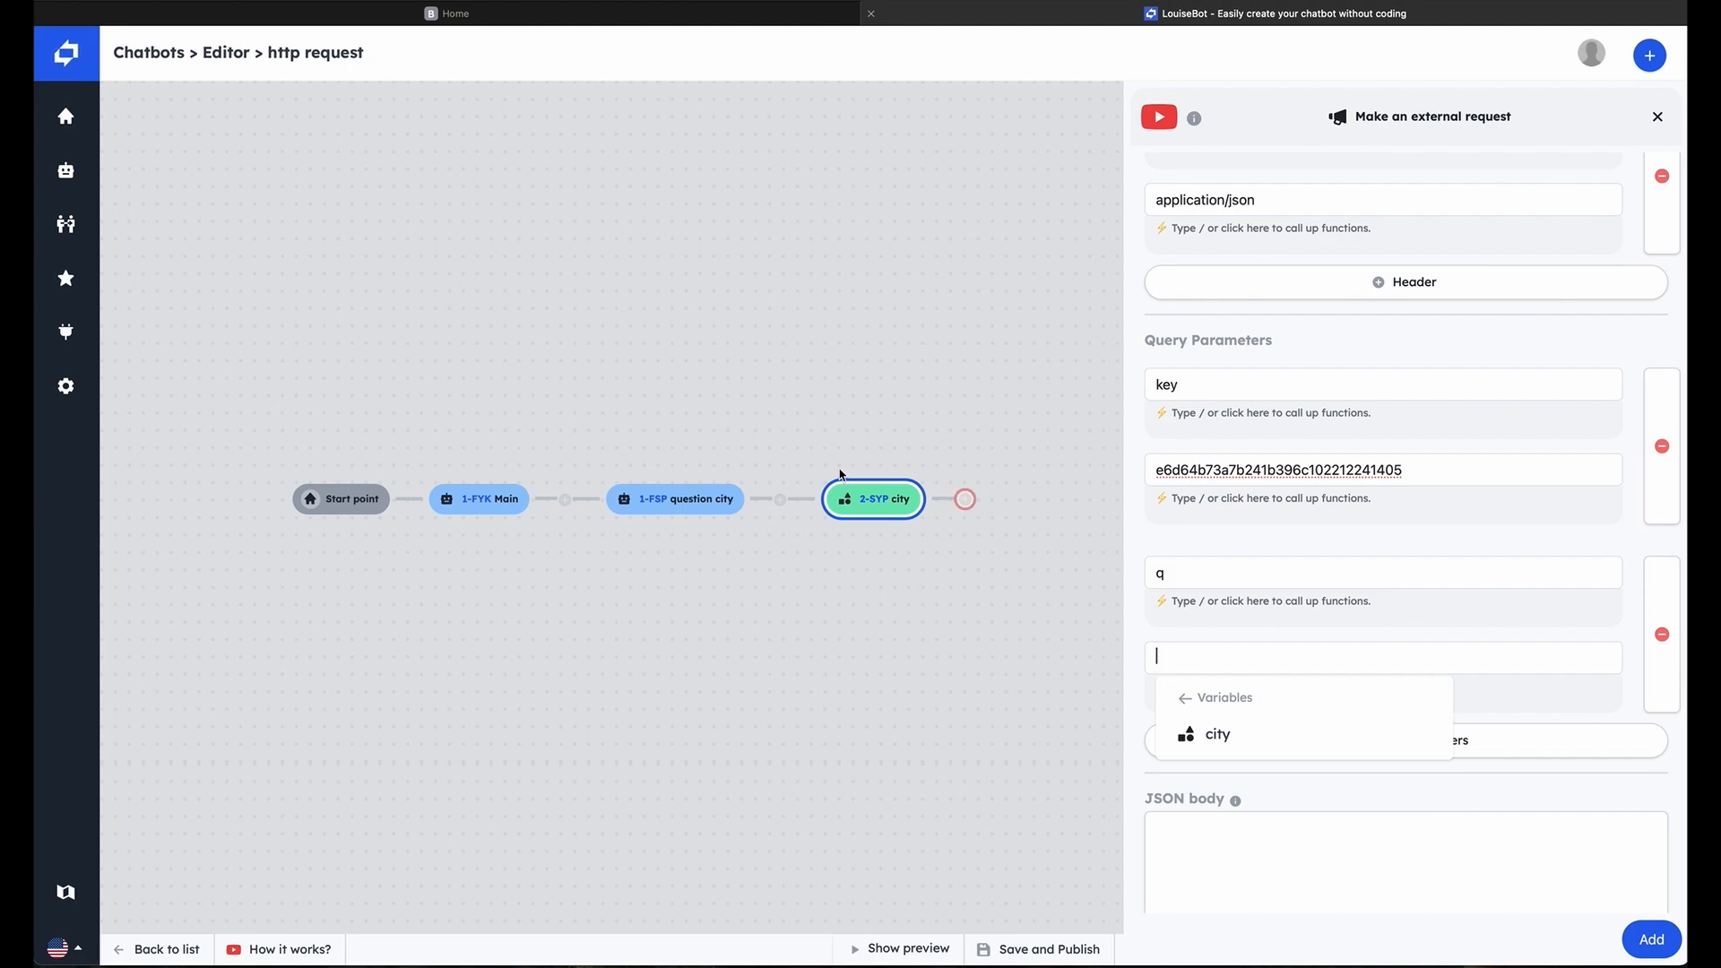
pyautogui.click(1194, 736)
# Simulate the HTTP request with q set to Boston and locate the temp_c field in the response
pyautogui.scroll(-3, 1303, 607)
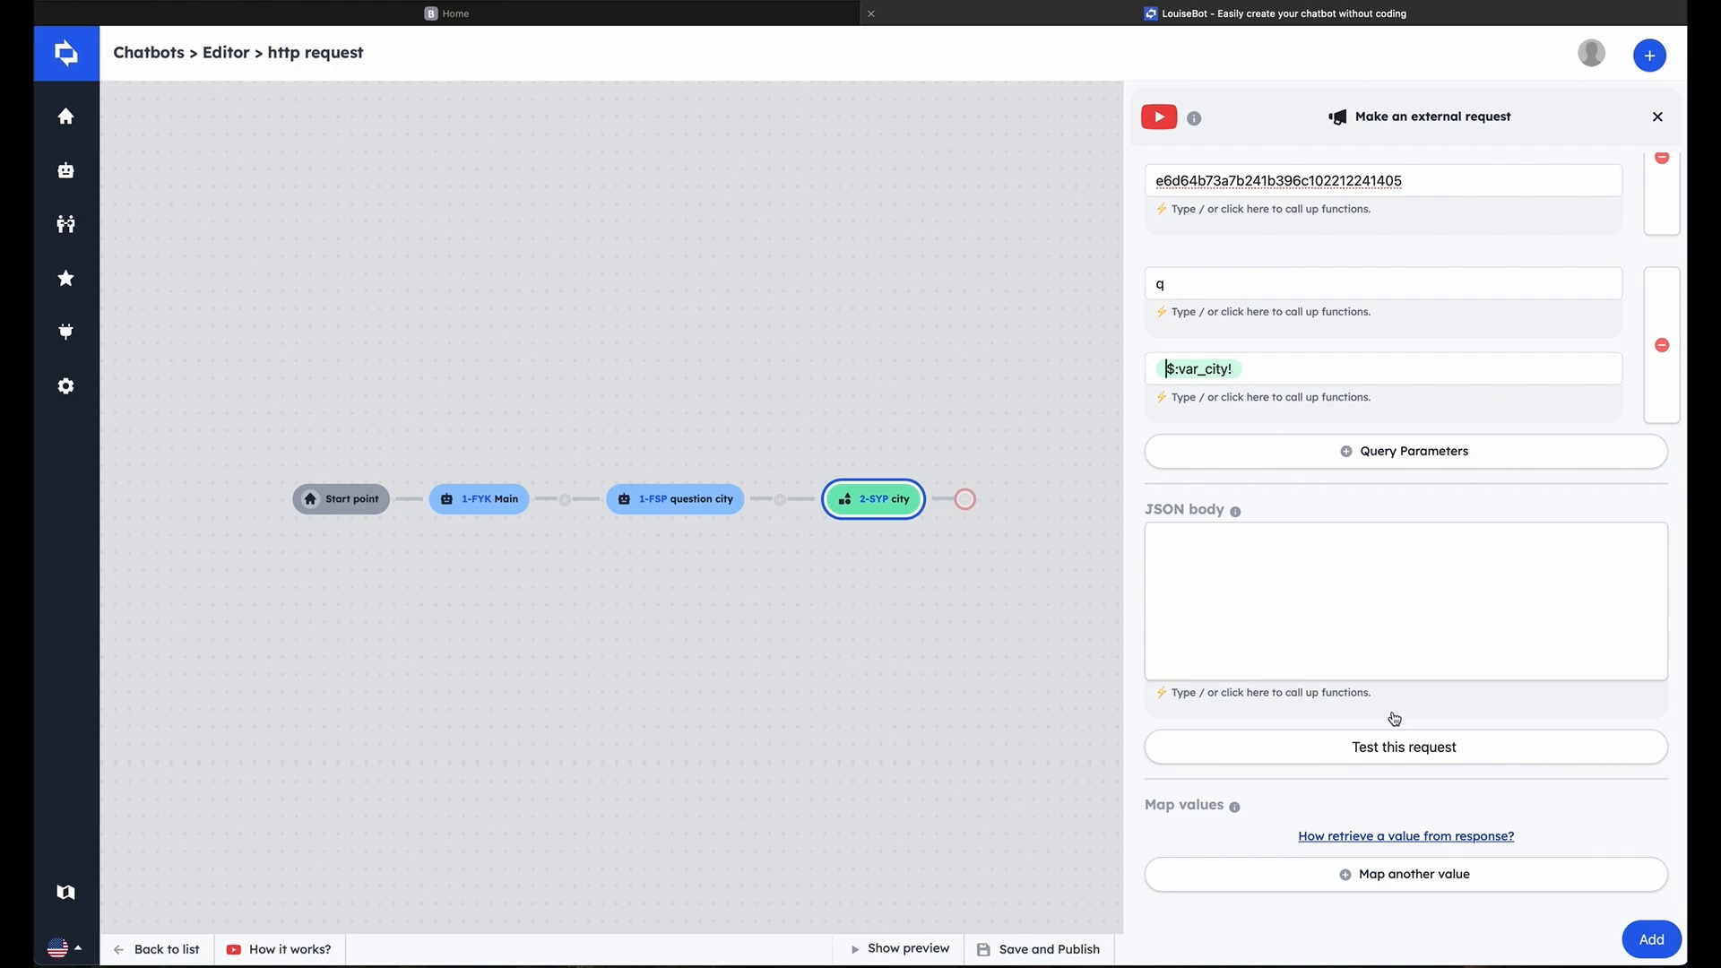
pyautogui.click(1349, 760)
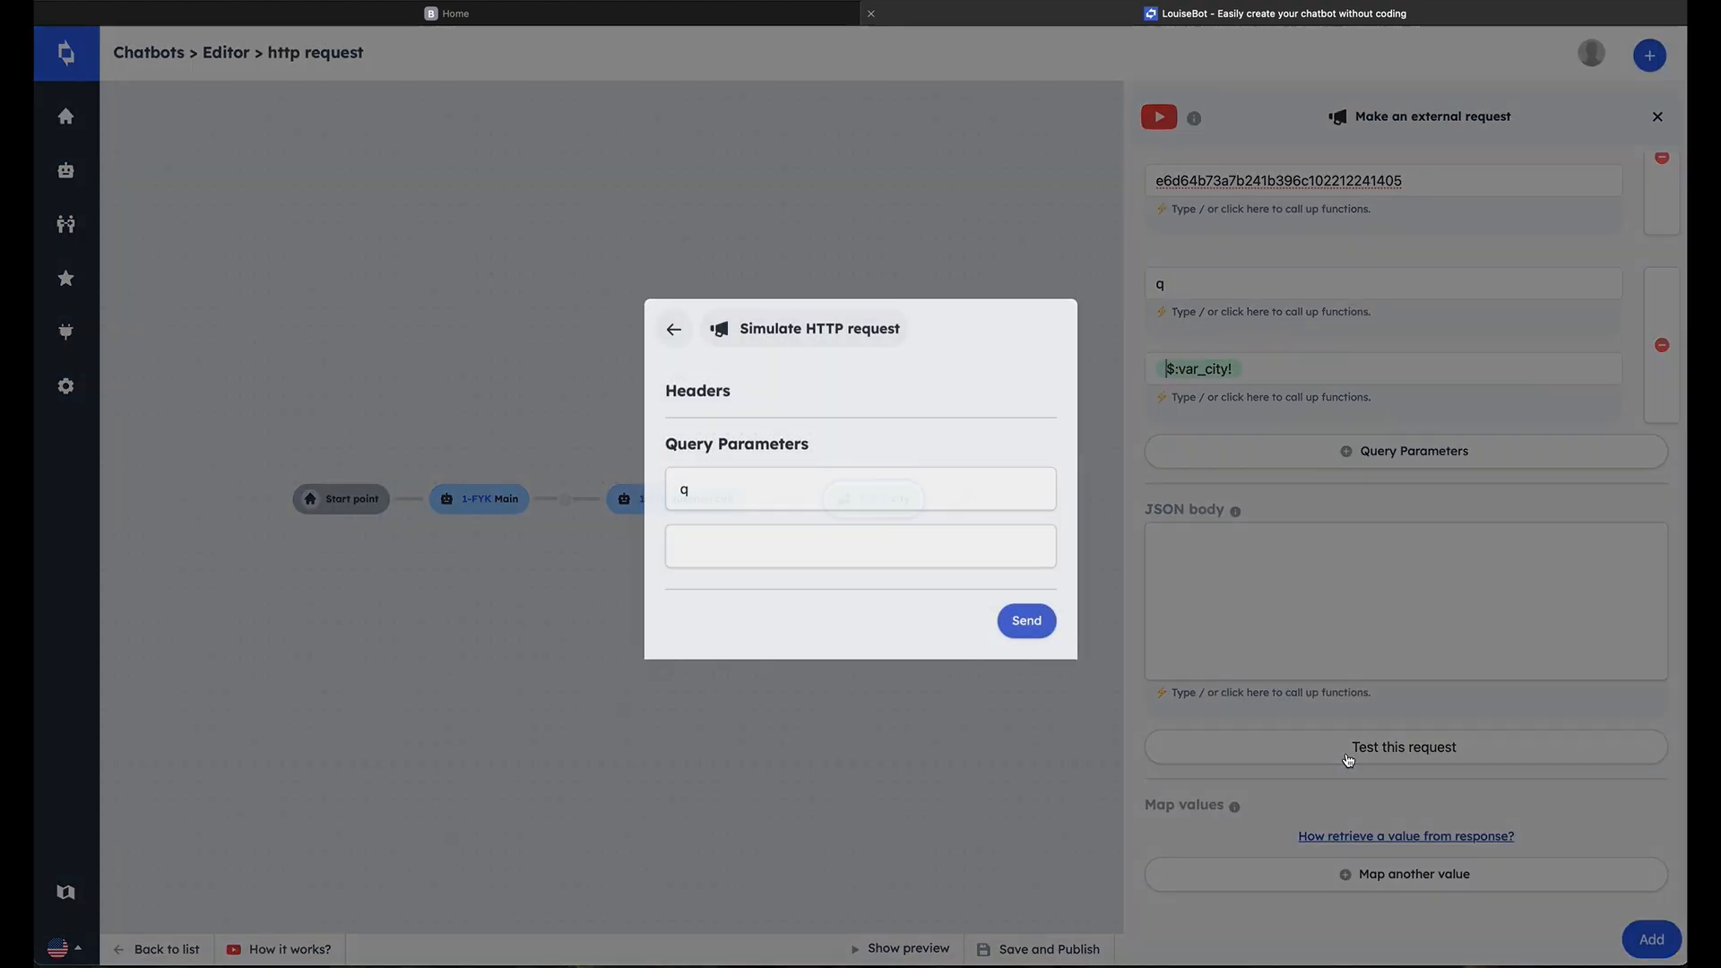
pyautogui.click(947, 559)
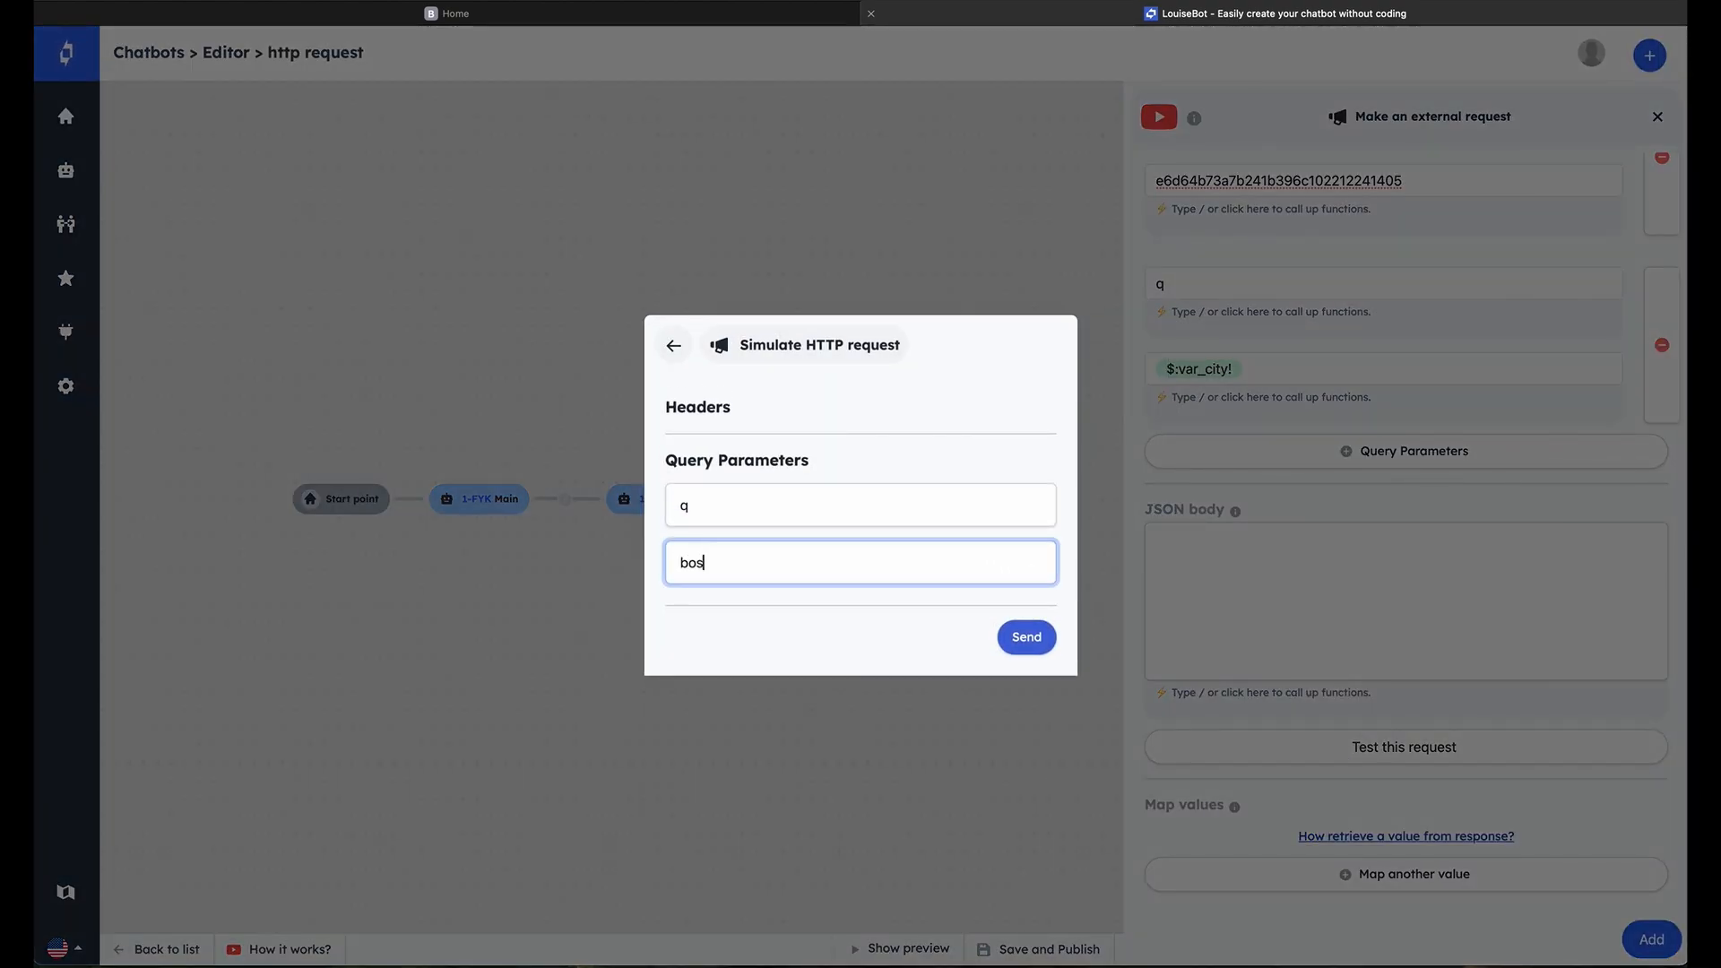
pyautogui.click(1029, 637)
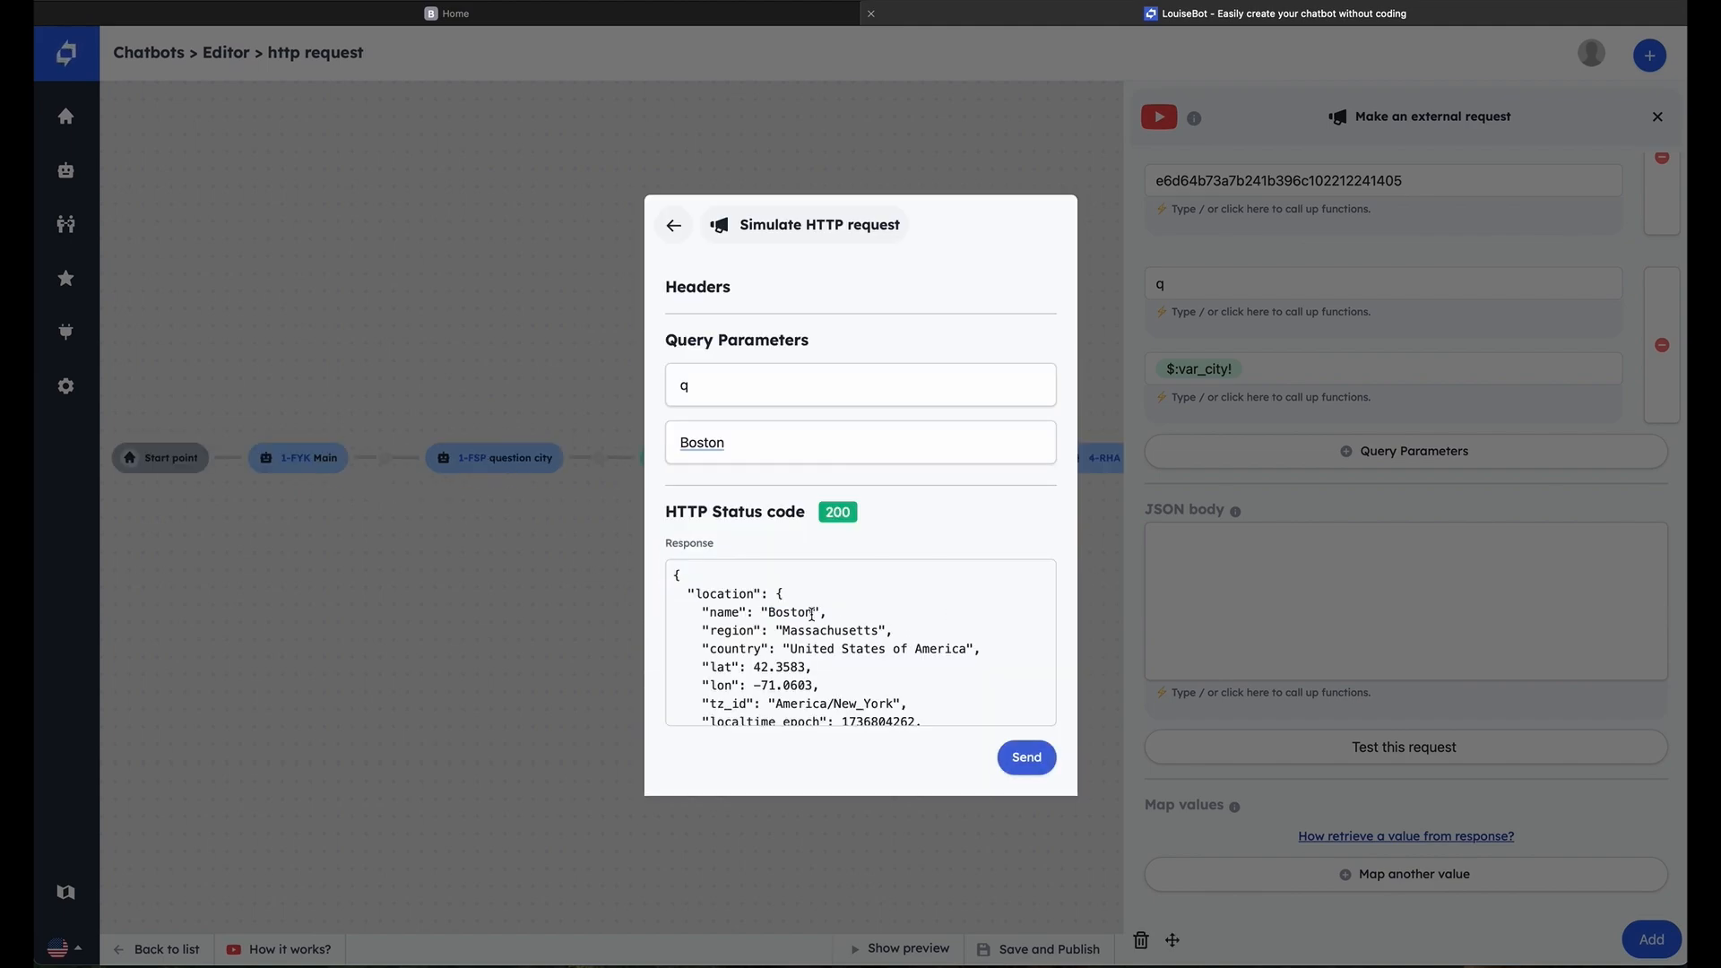
pyautogui.scroll(-3, 697, 584)
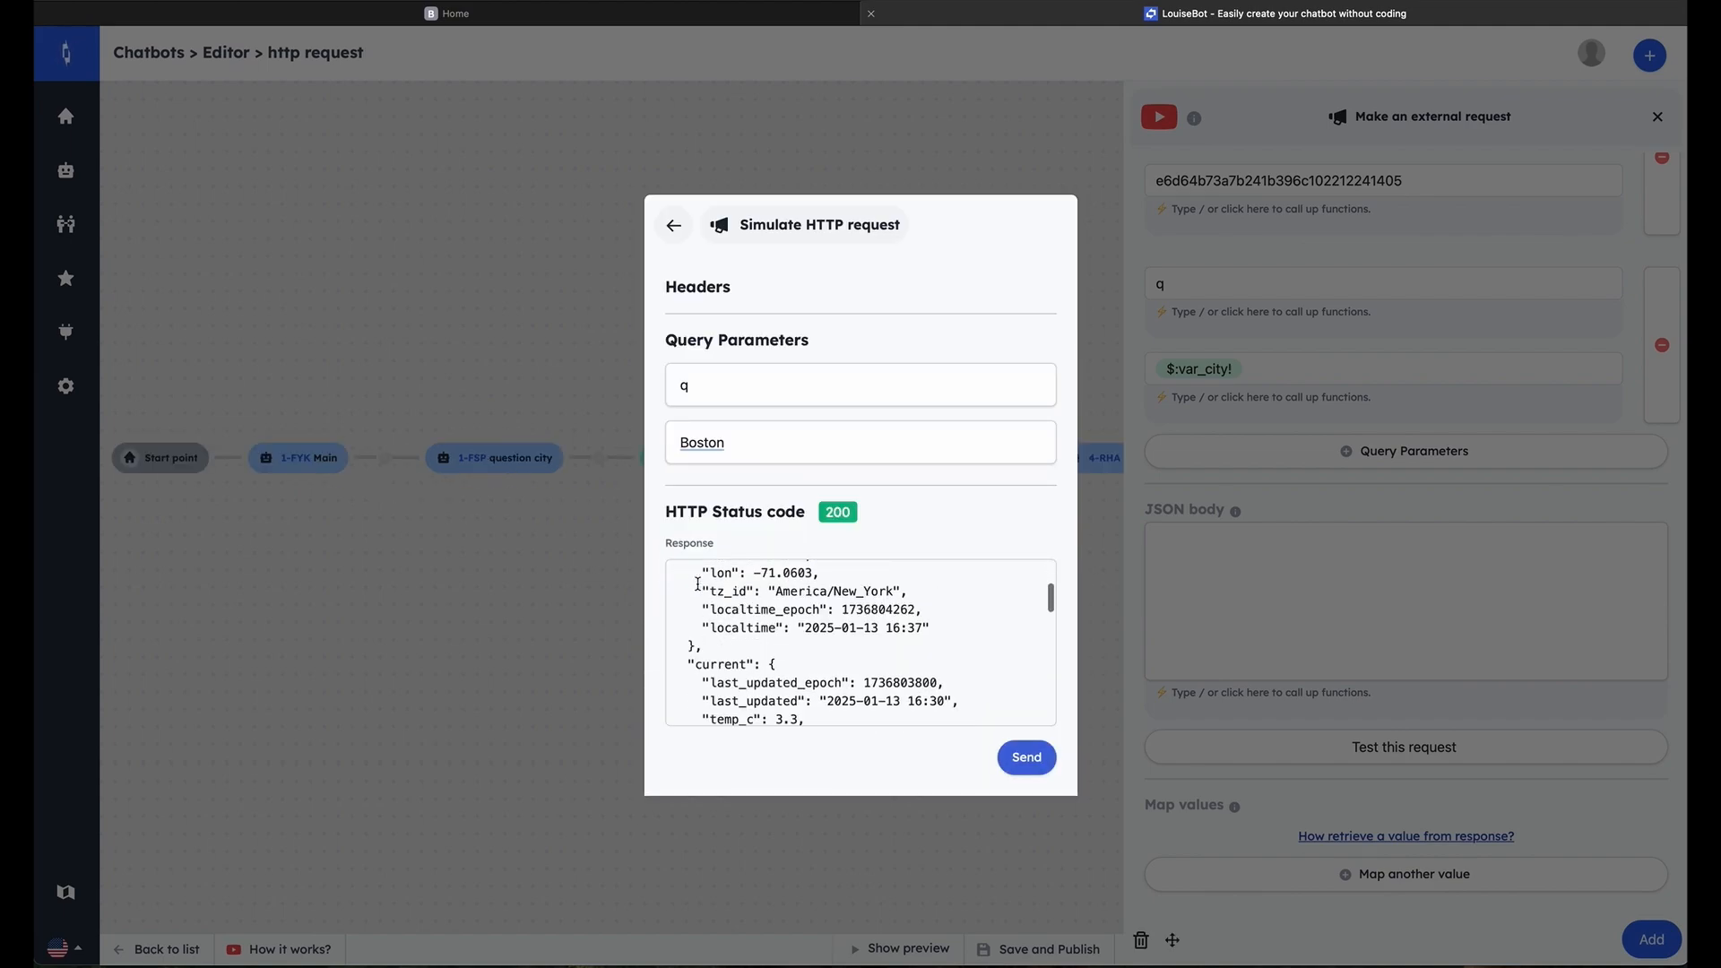
pyautogui.scroll(-1, 698, 588)
pyautogui.moveTo(753, 661); pyautogui.dragTo(712, 661)
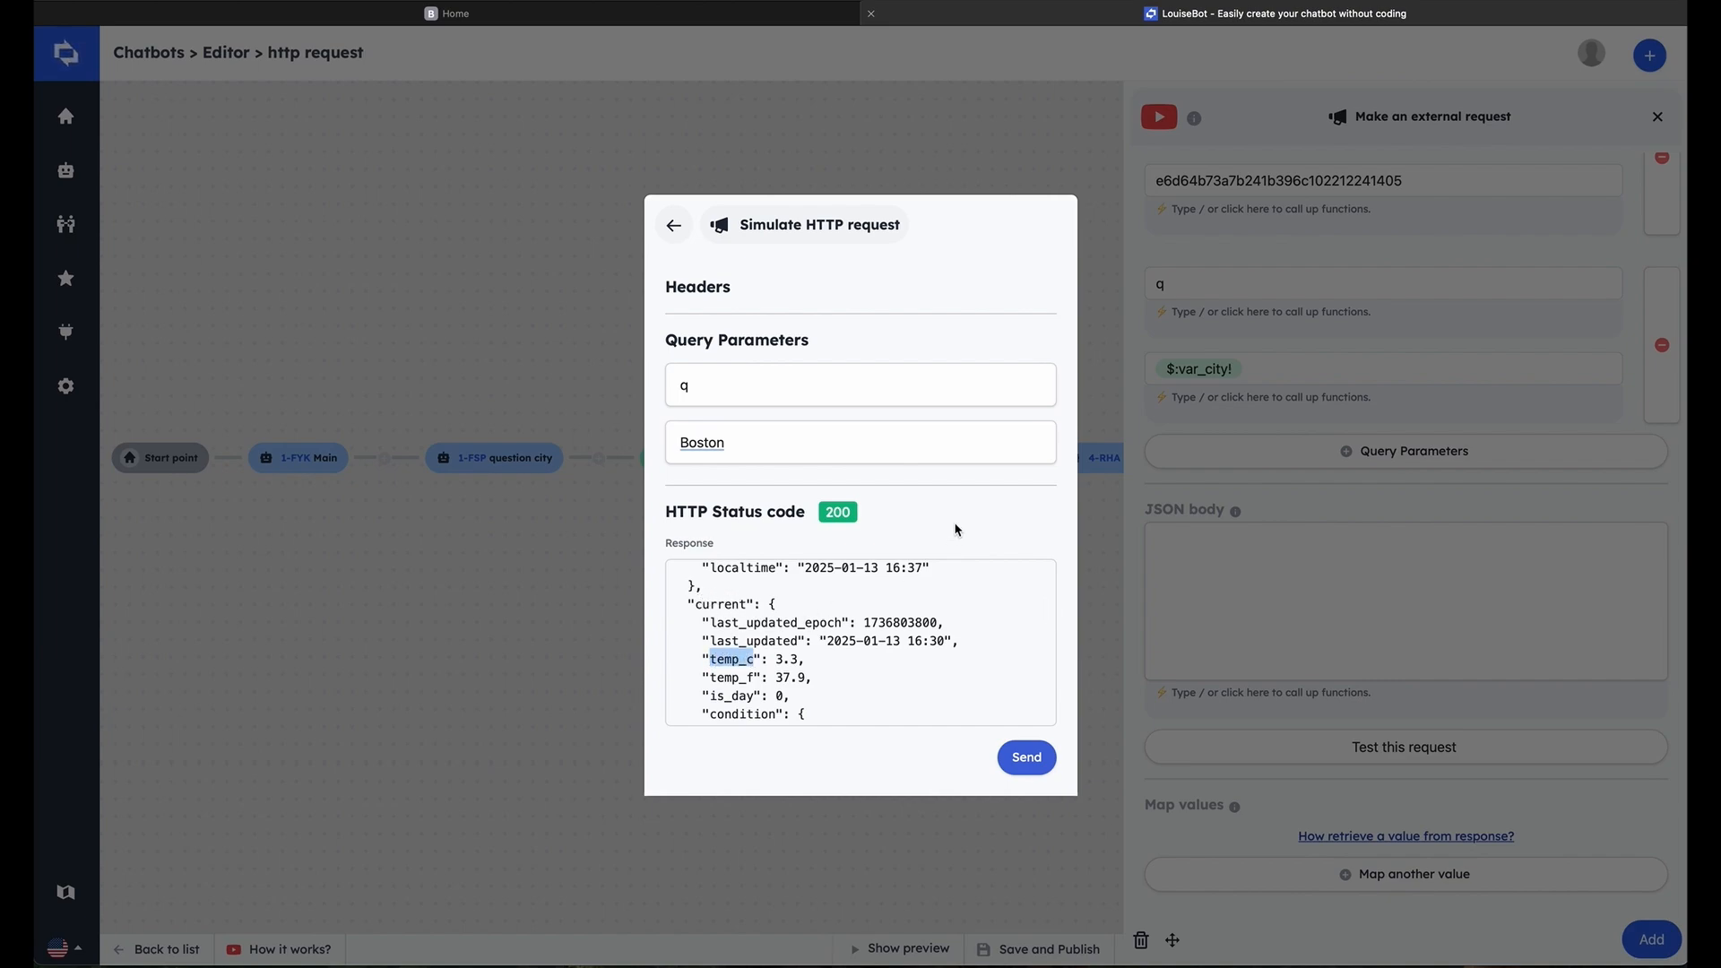
pyautogui.click(1360, 796)
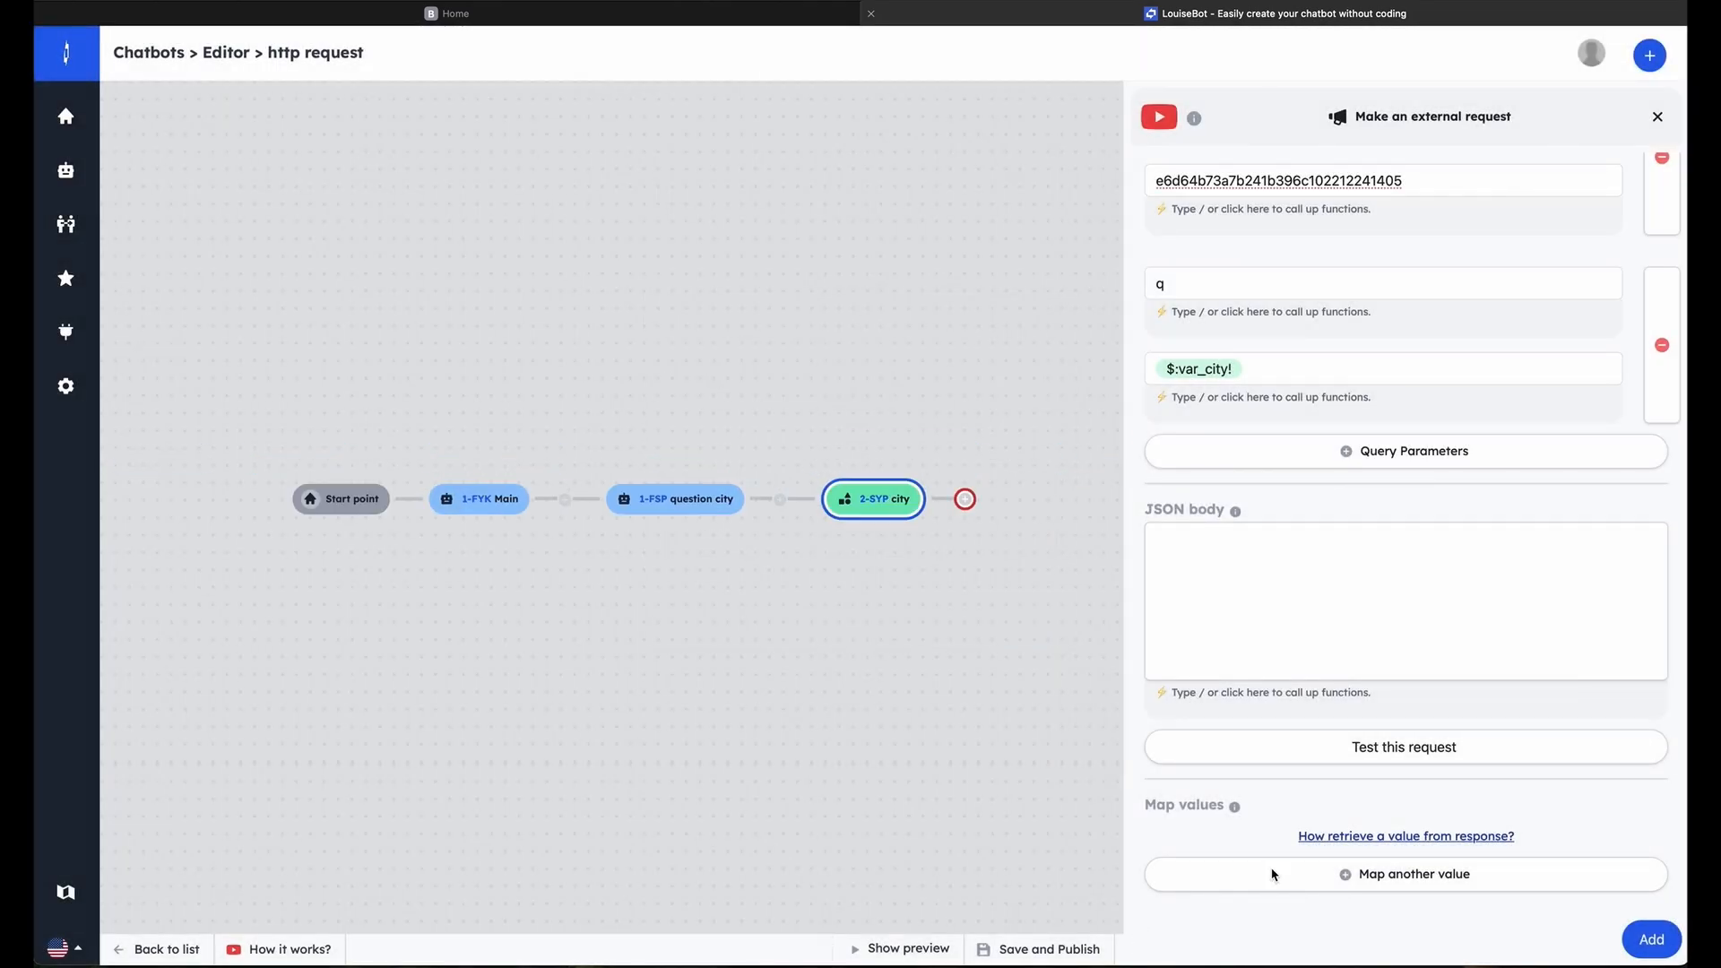
# Map the response value at path current.temp_c to a variable and add the weather request block to the flow
pyautogui.click(1342, 886)
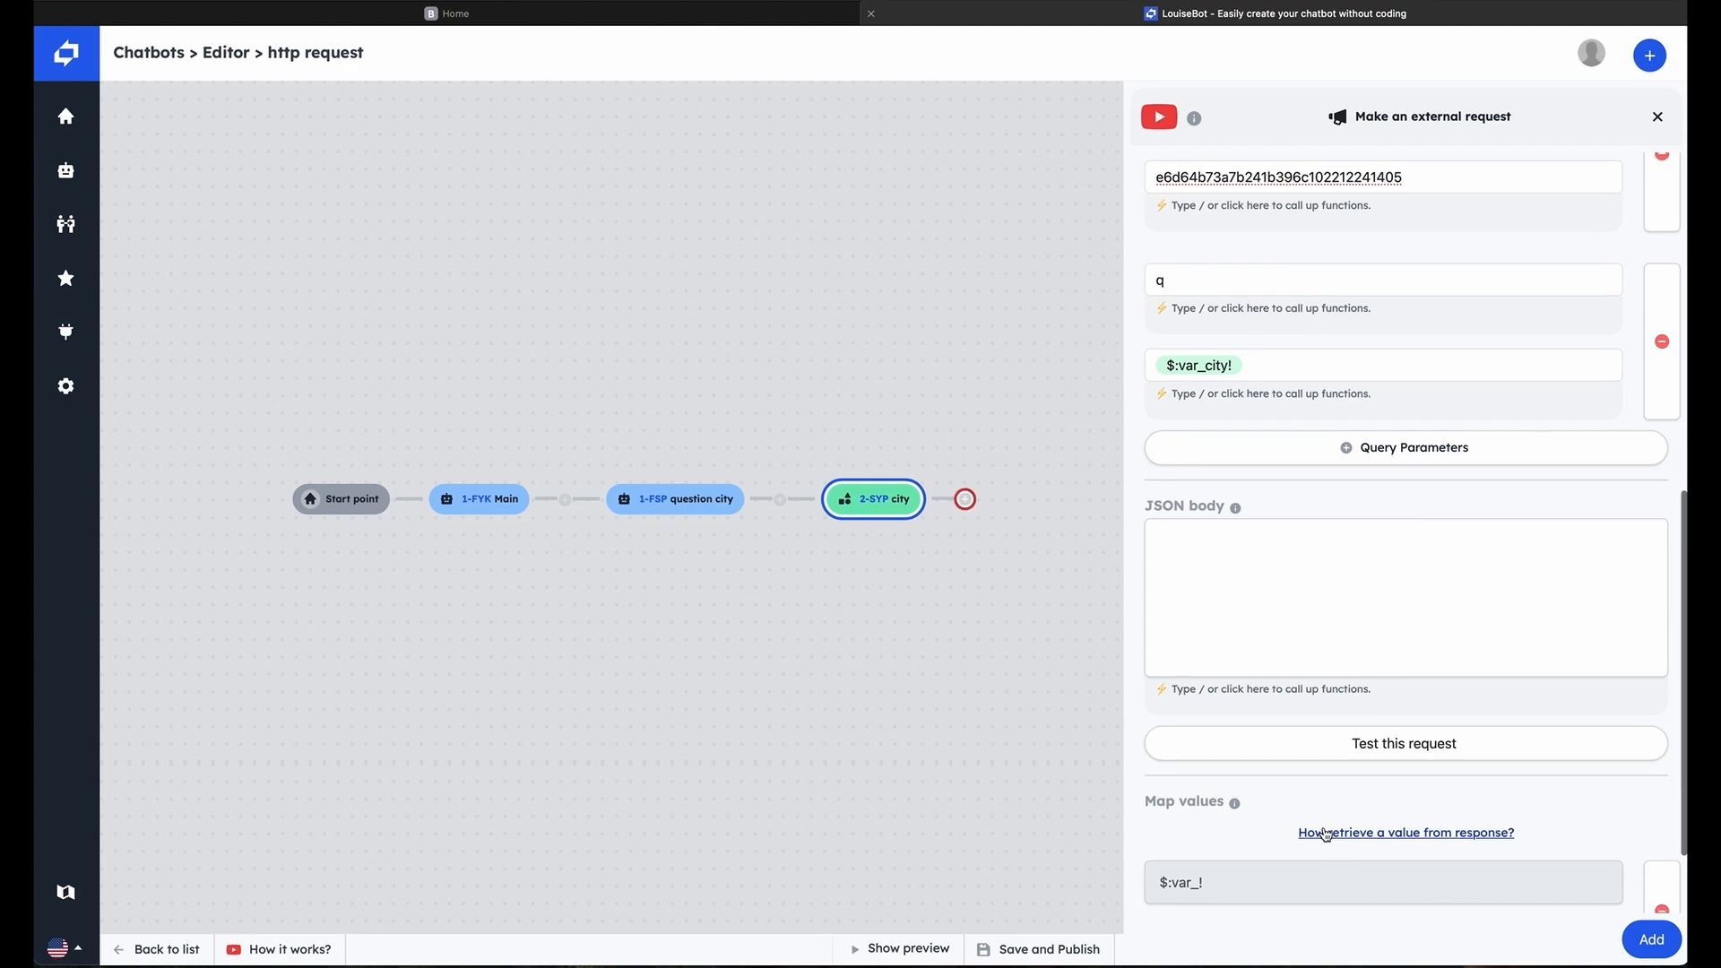
pyautogui.scroll(-3, 1315, 811)
pyautogui.click(1304, 824)
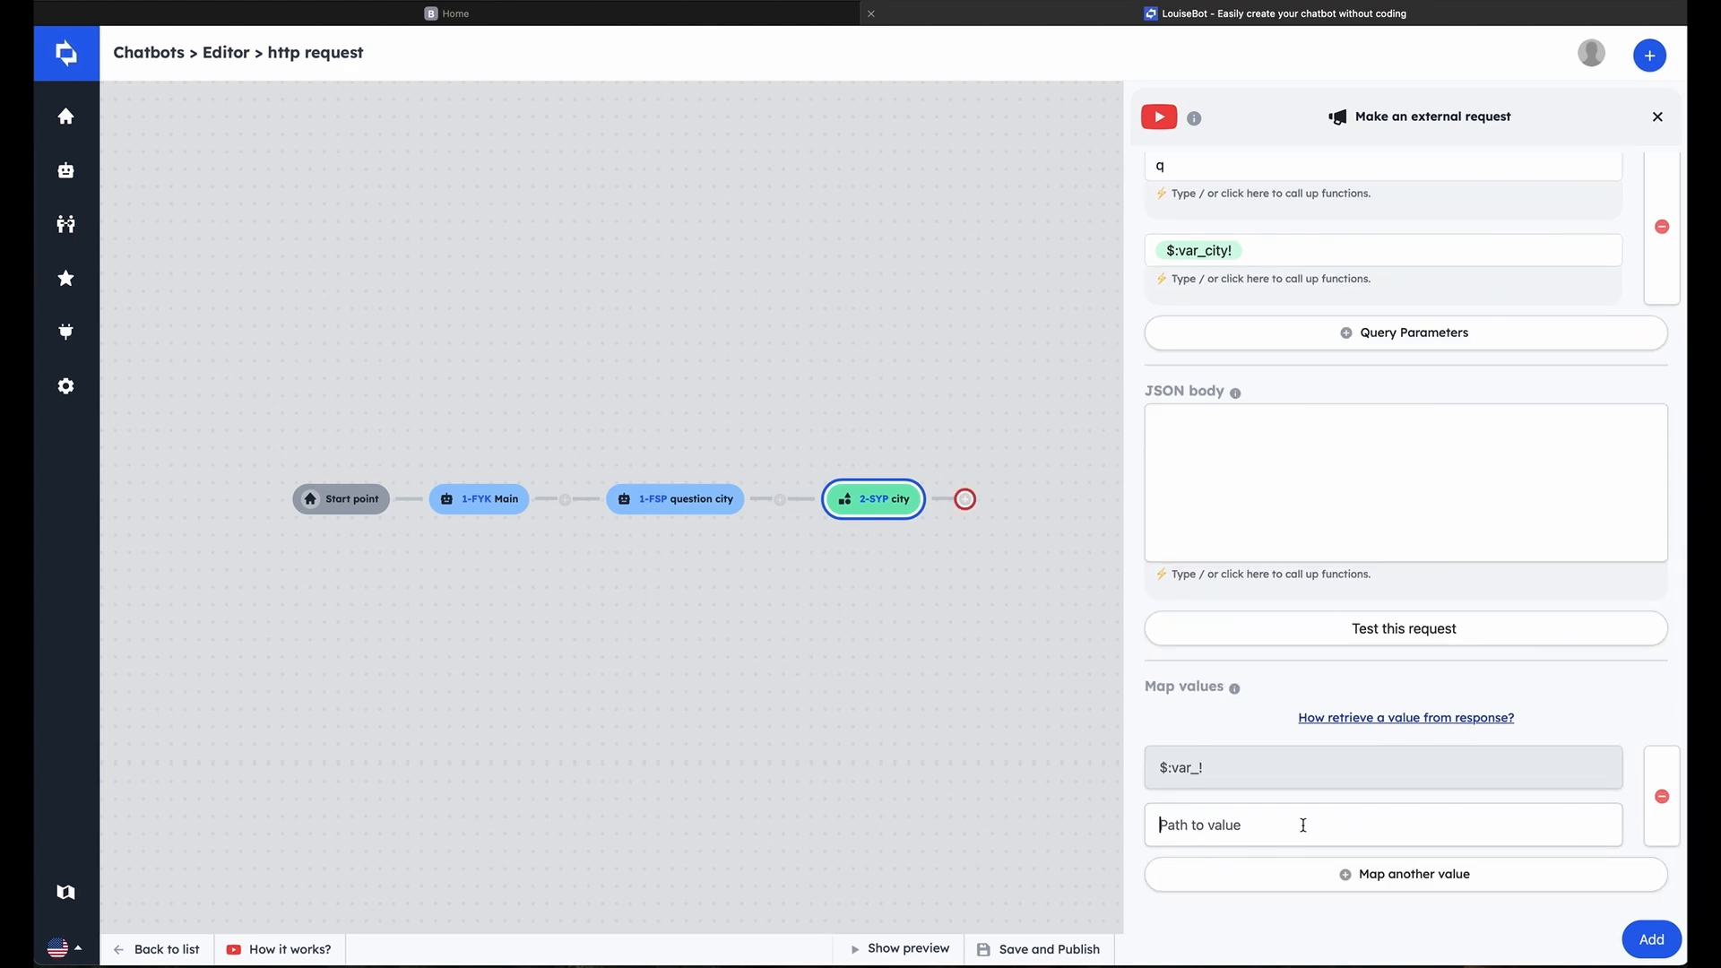
pyautogui.write('durrent')
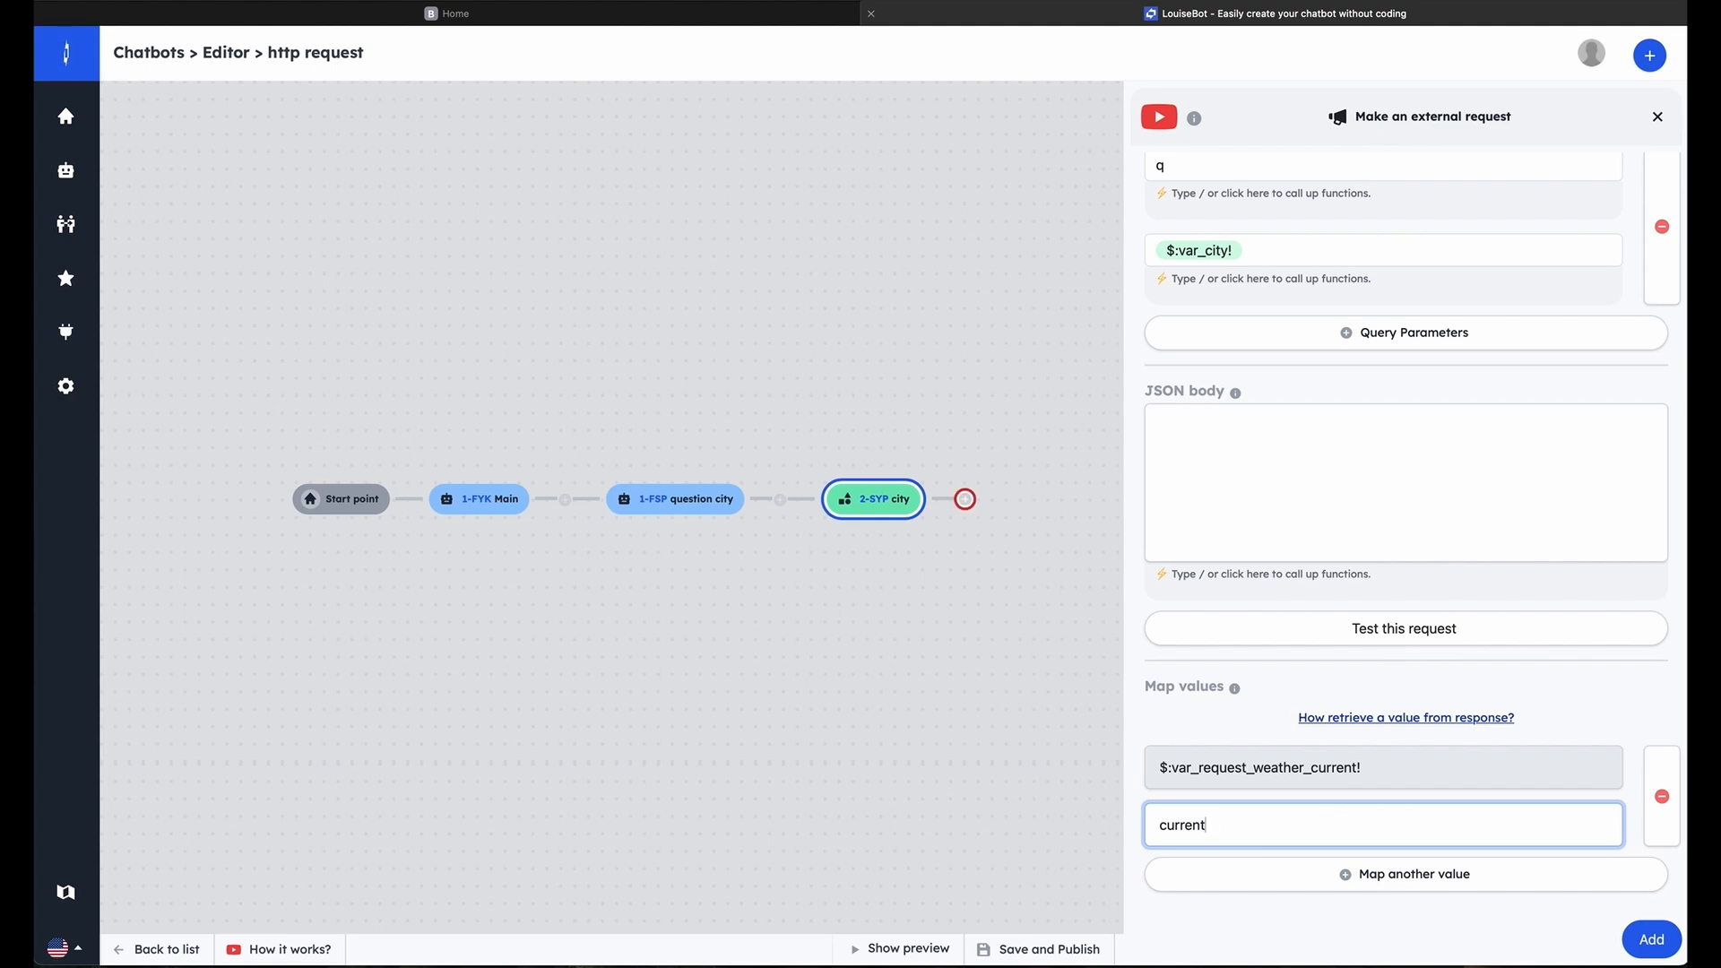
pyautogui.write('.temp_c')
pyautogui.click(1674, 941)
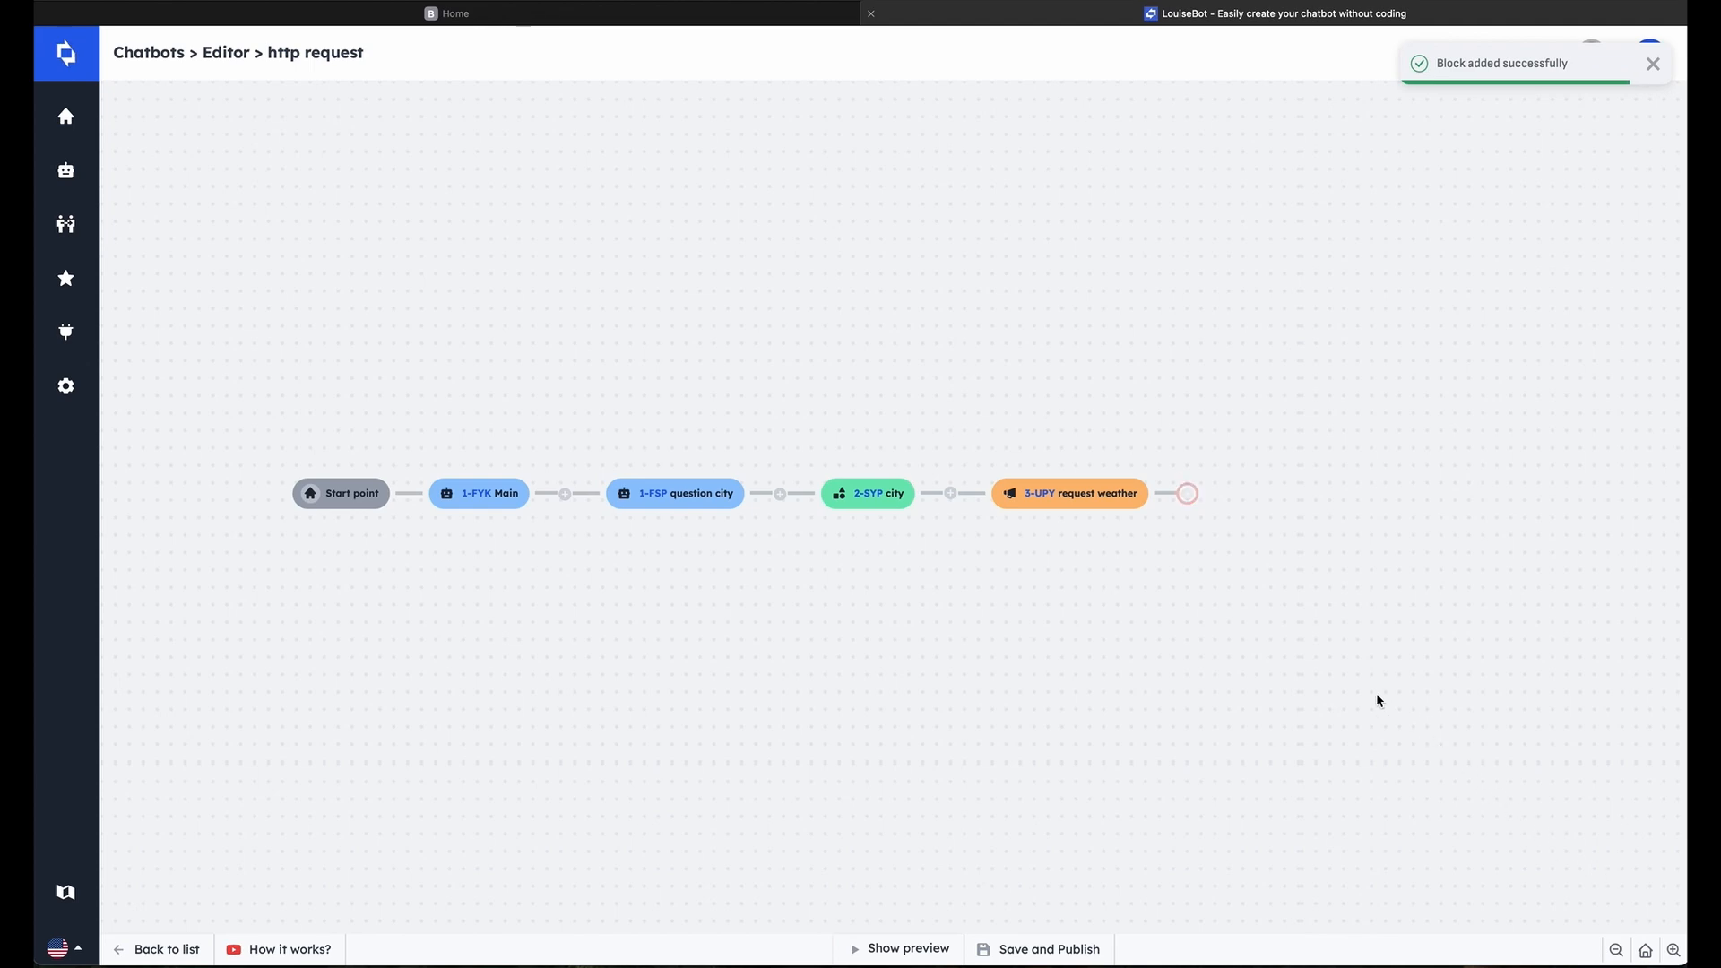
# Start a text message block after the request weather block and title it response
pyautogui.click(1187, 493)
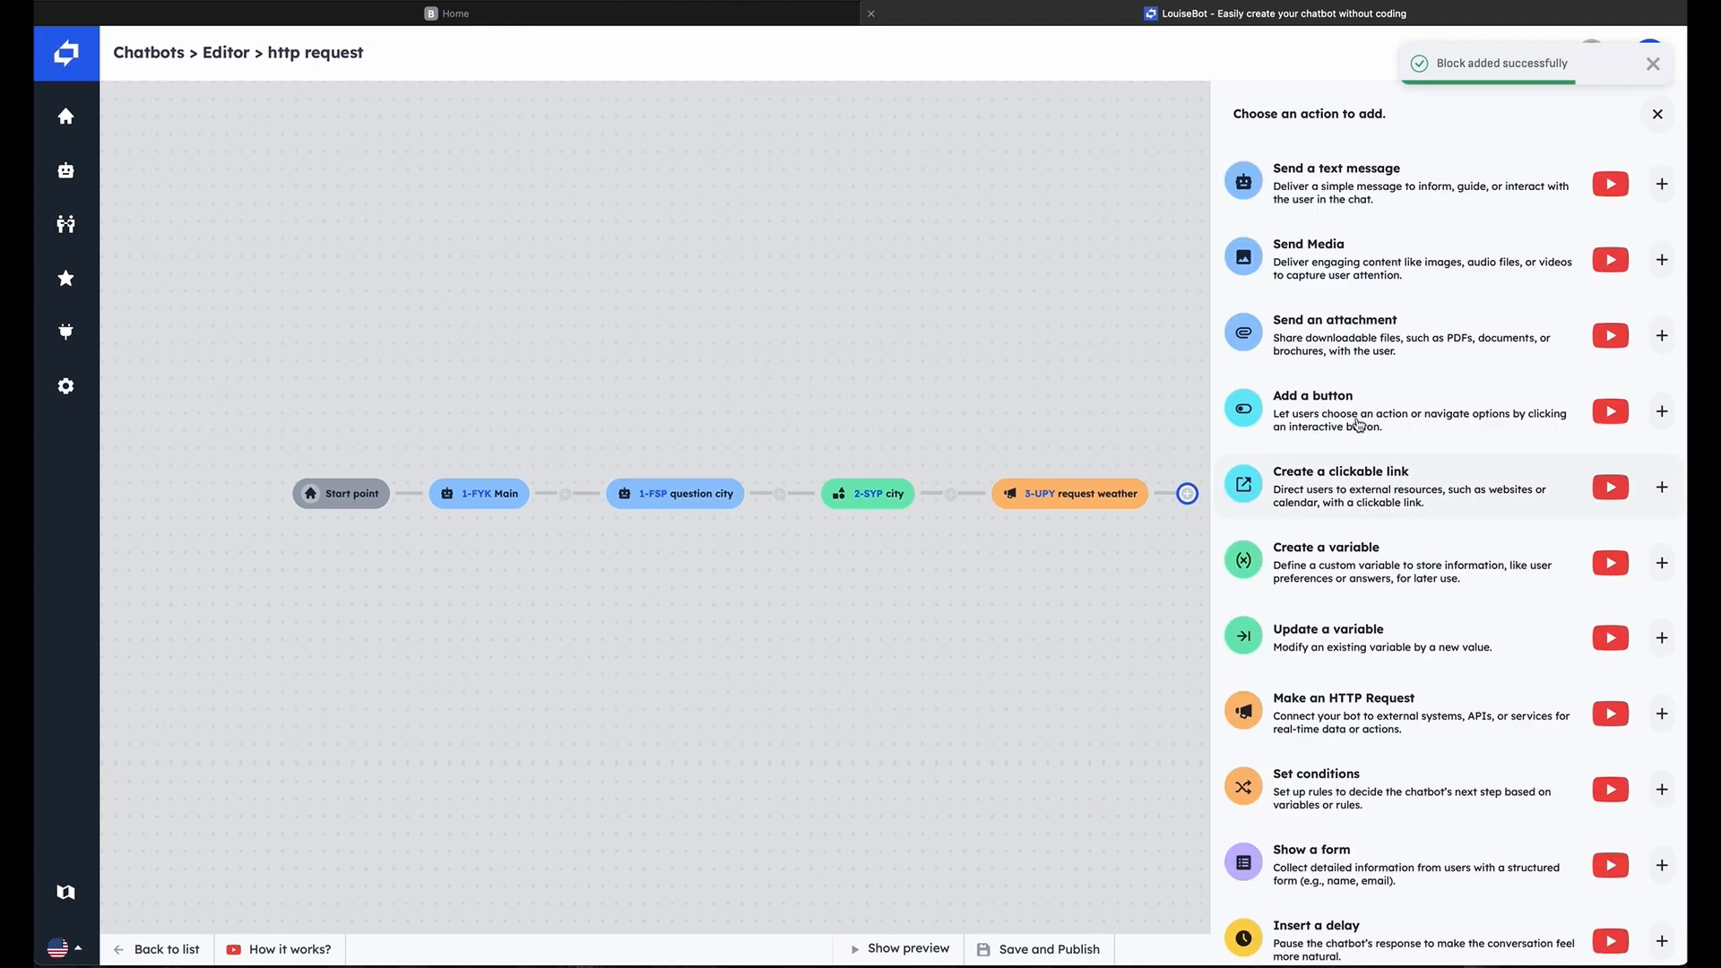
pyautogui.click(1396, 185)
pyautogui.click(1356, 208)
pyautogui.write('response')
# Begin the response message with "In", the city variable and a comma
pyautogui.click(1253, 325)
pyautogui.write('In')
pyautogui.click(1280, 469)
pyautogui.click(1288, 513)
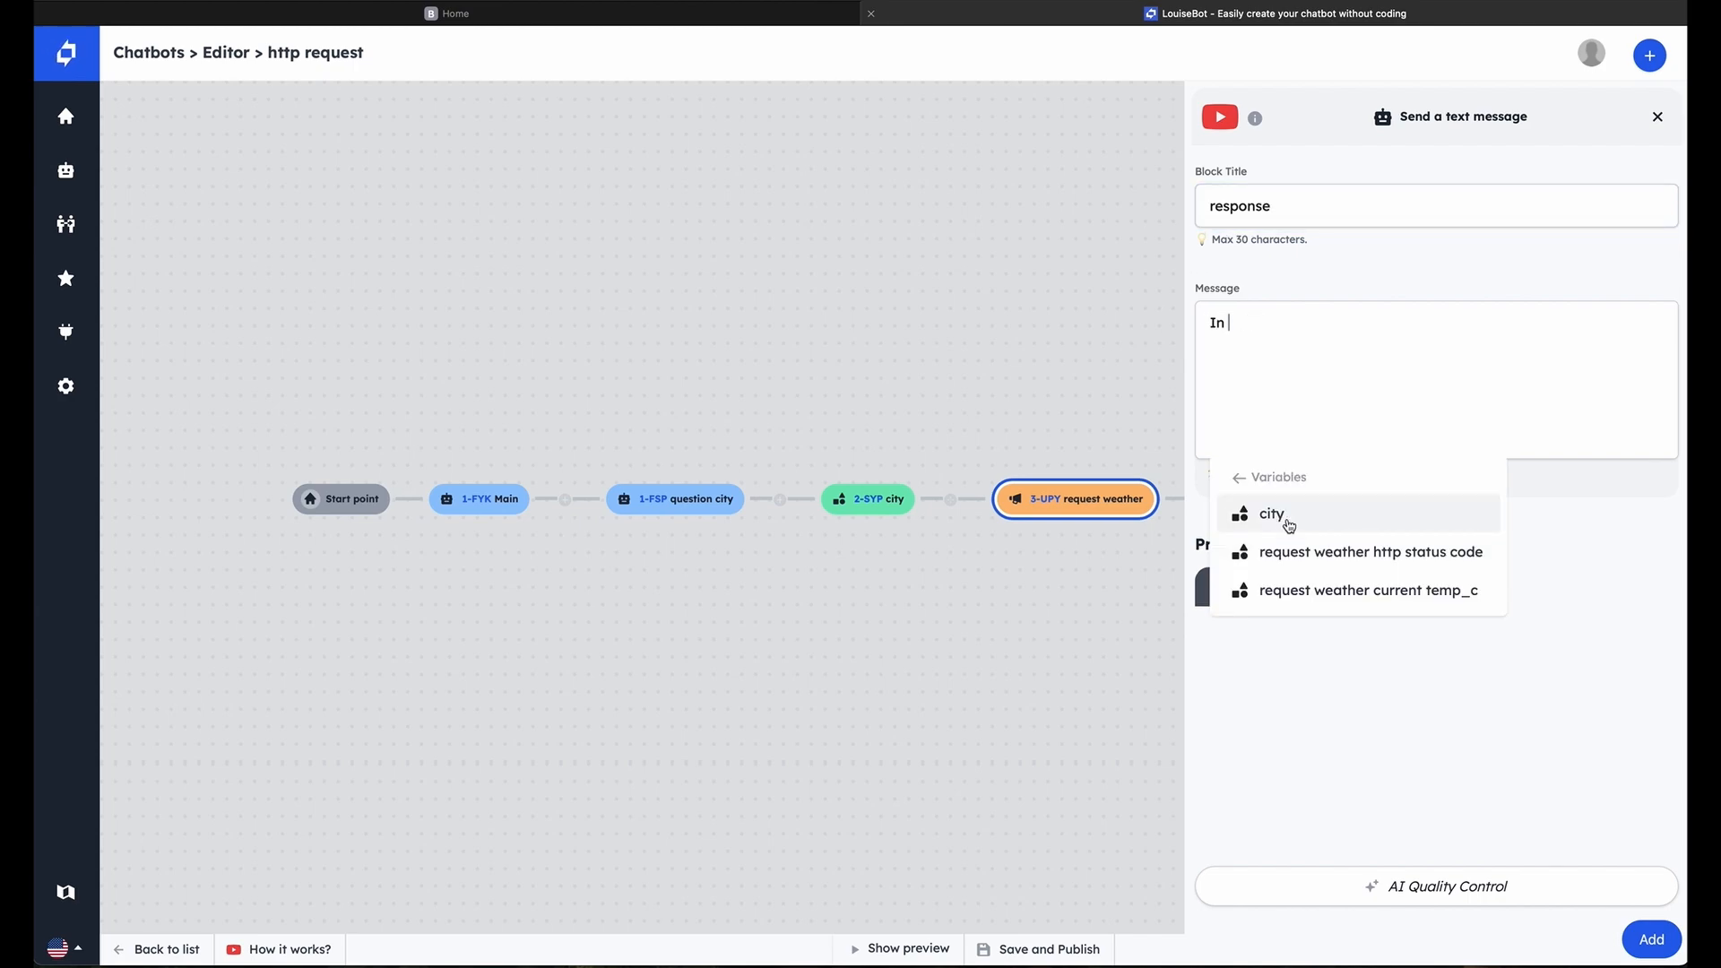
pyautogui.click(1288, 522)
pyautogui.click(1361, 325)
pyautogui.write(',')
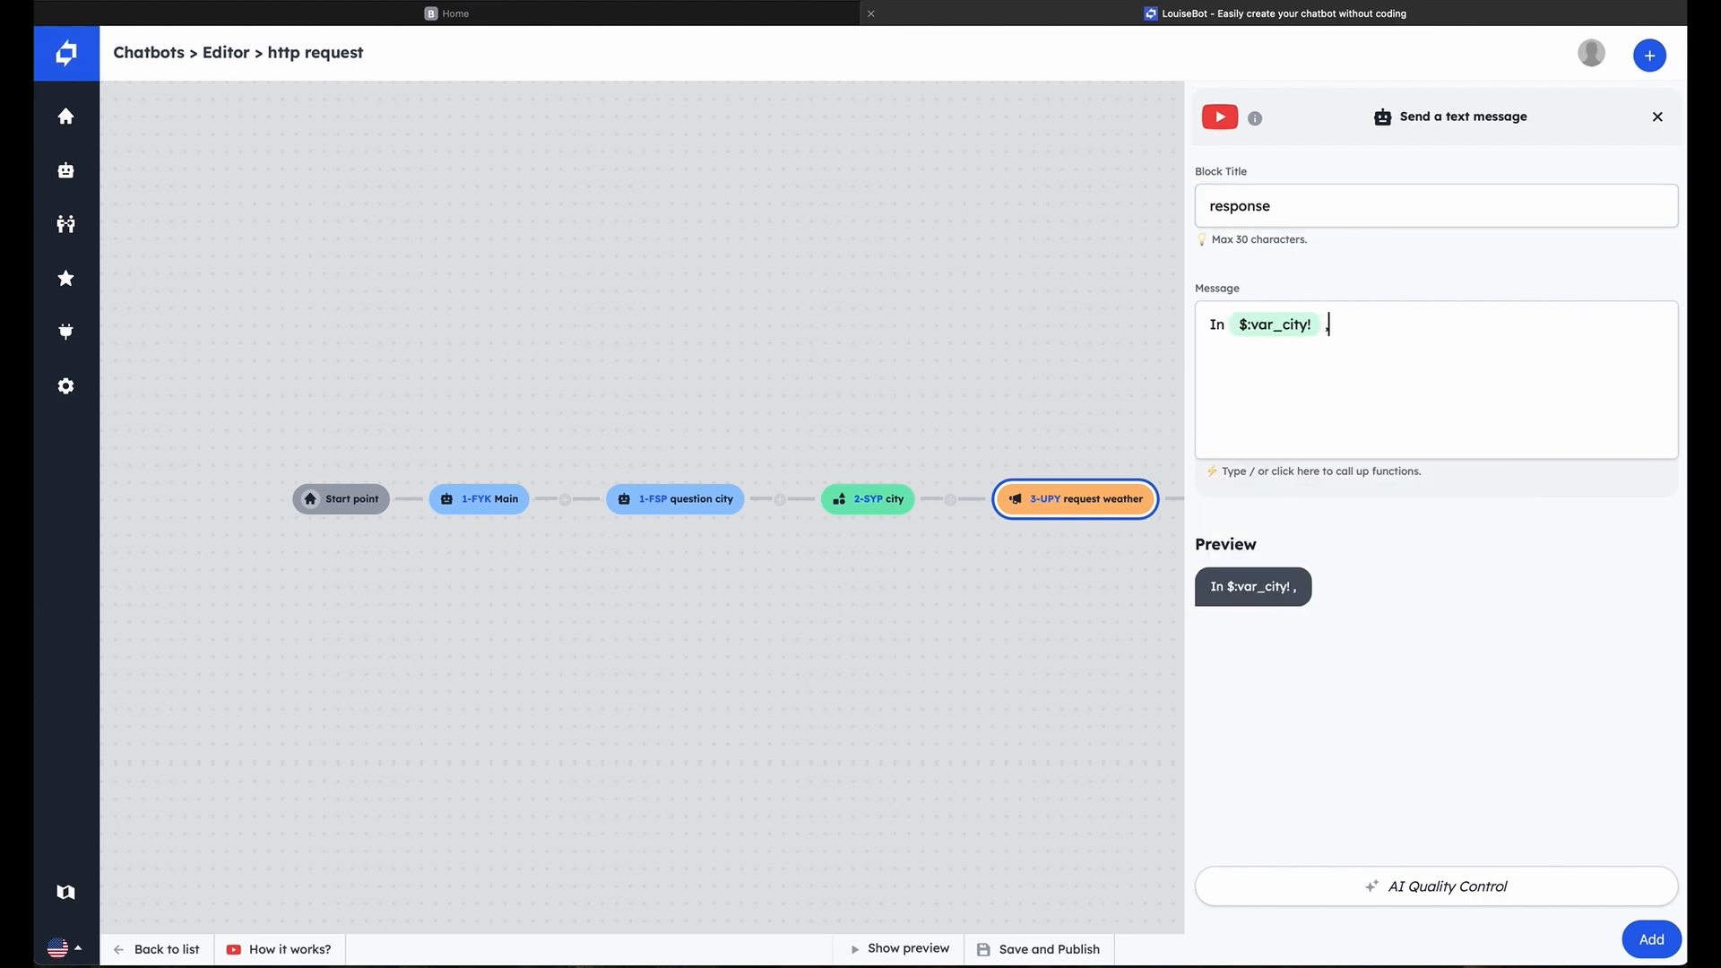
pyautogui.write(" it's now")
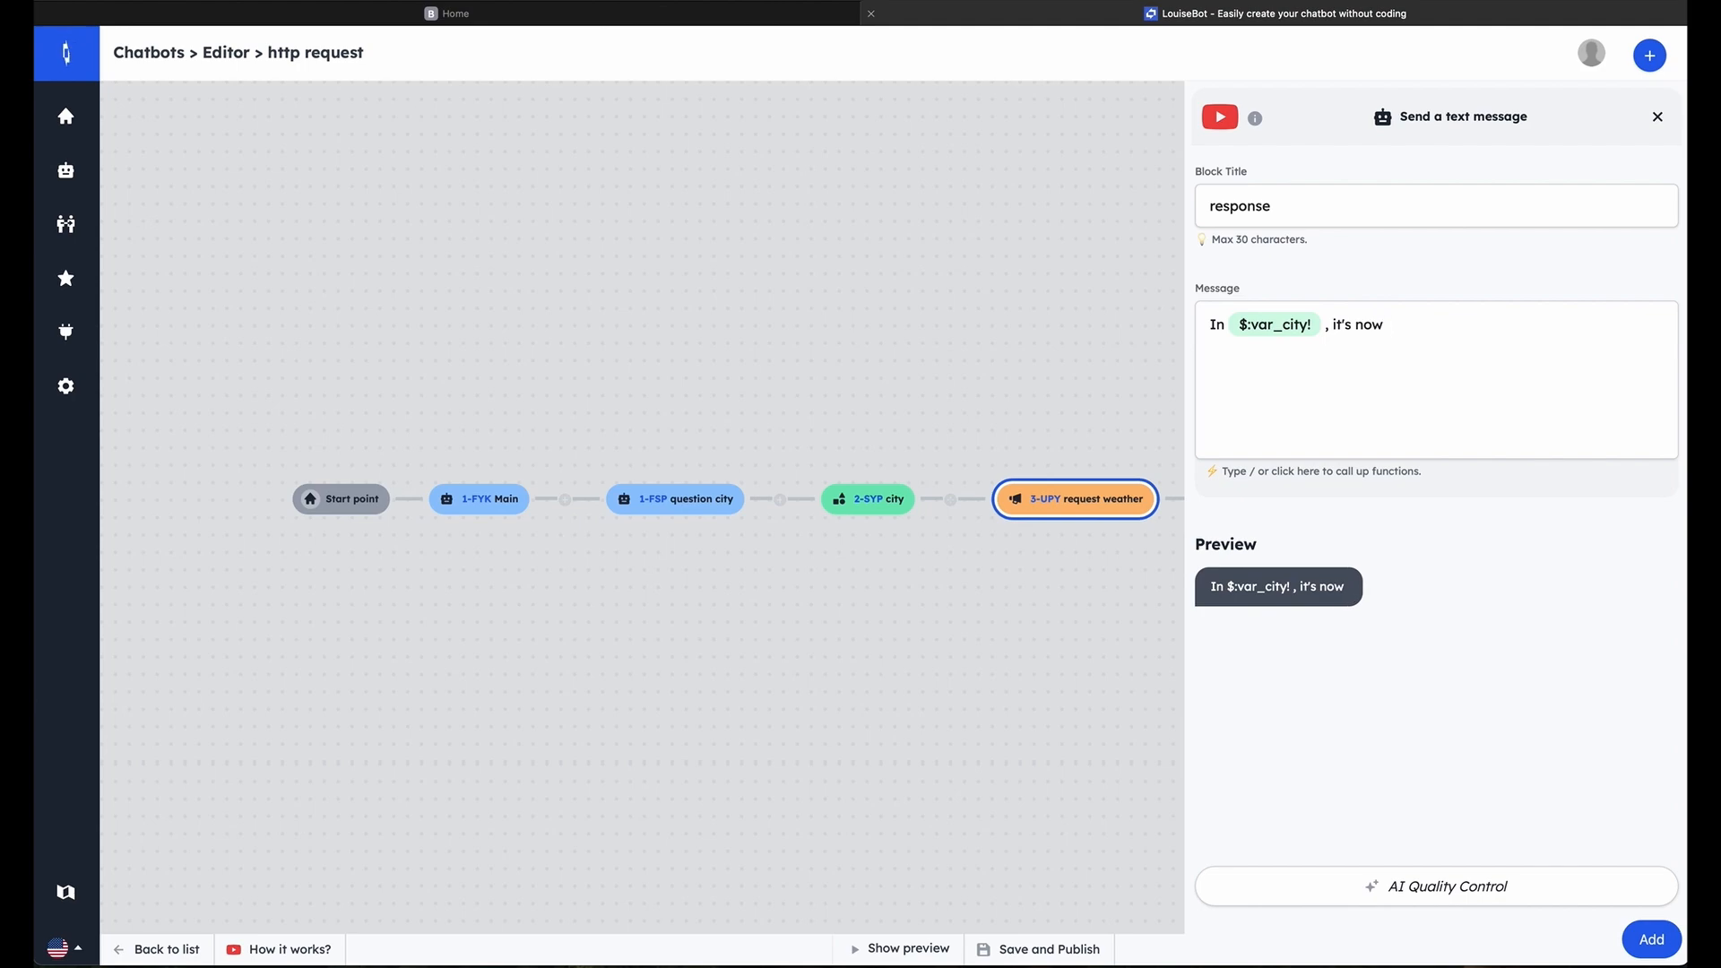
# Complete the message with "it's now", the request weather current temp_c variable and "°C", and add the block
pyautogui.click(1372, 468)
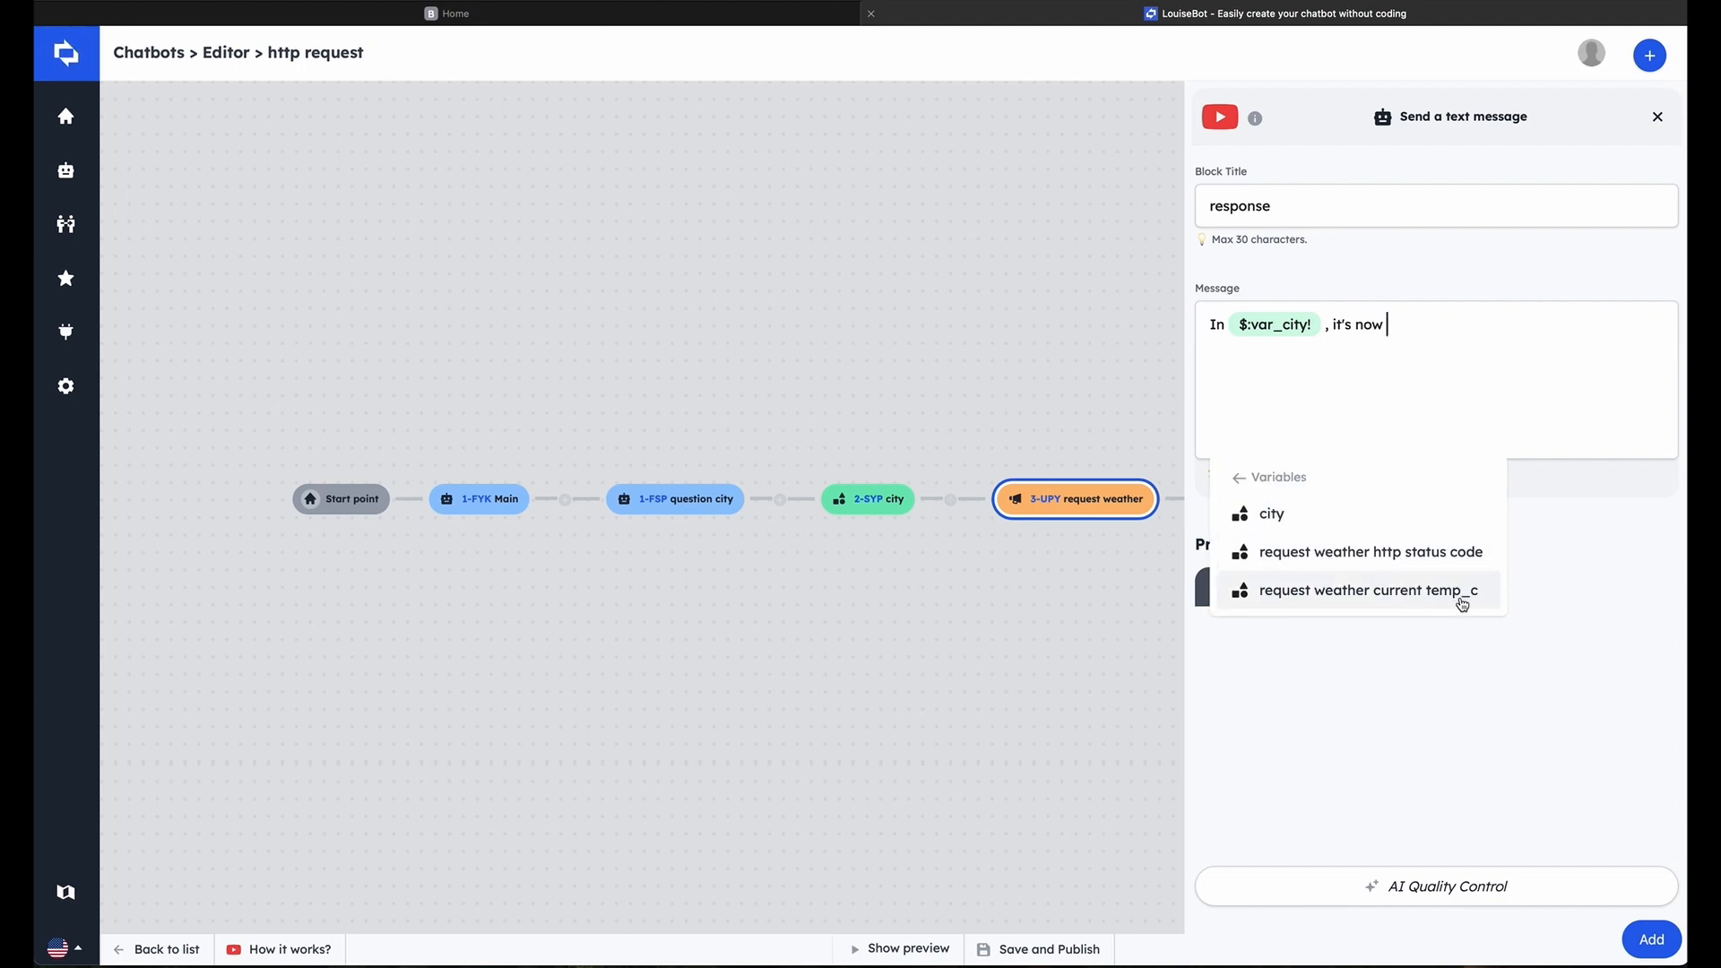
pyautogui.click(1460, 602)
pyautogui.write('°C')
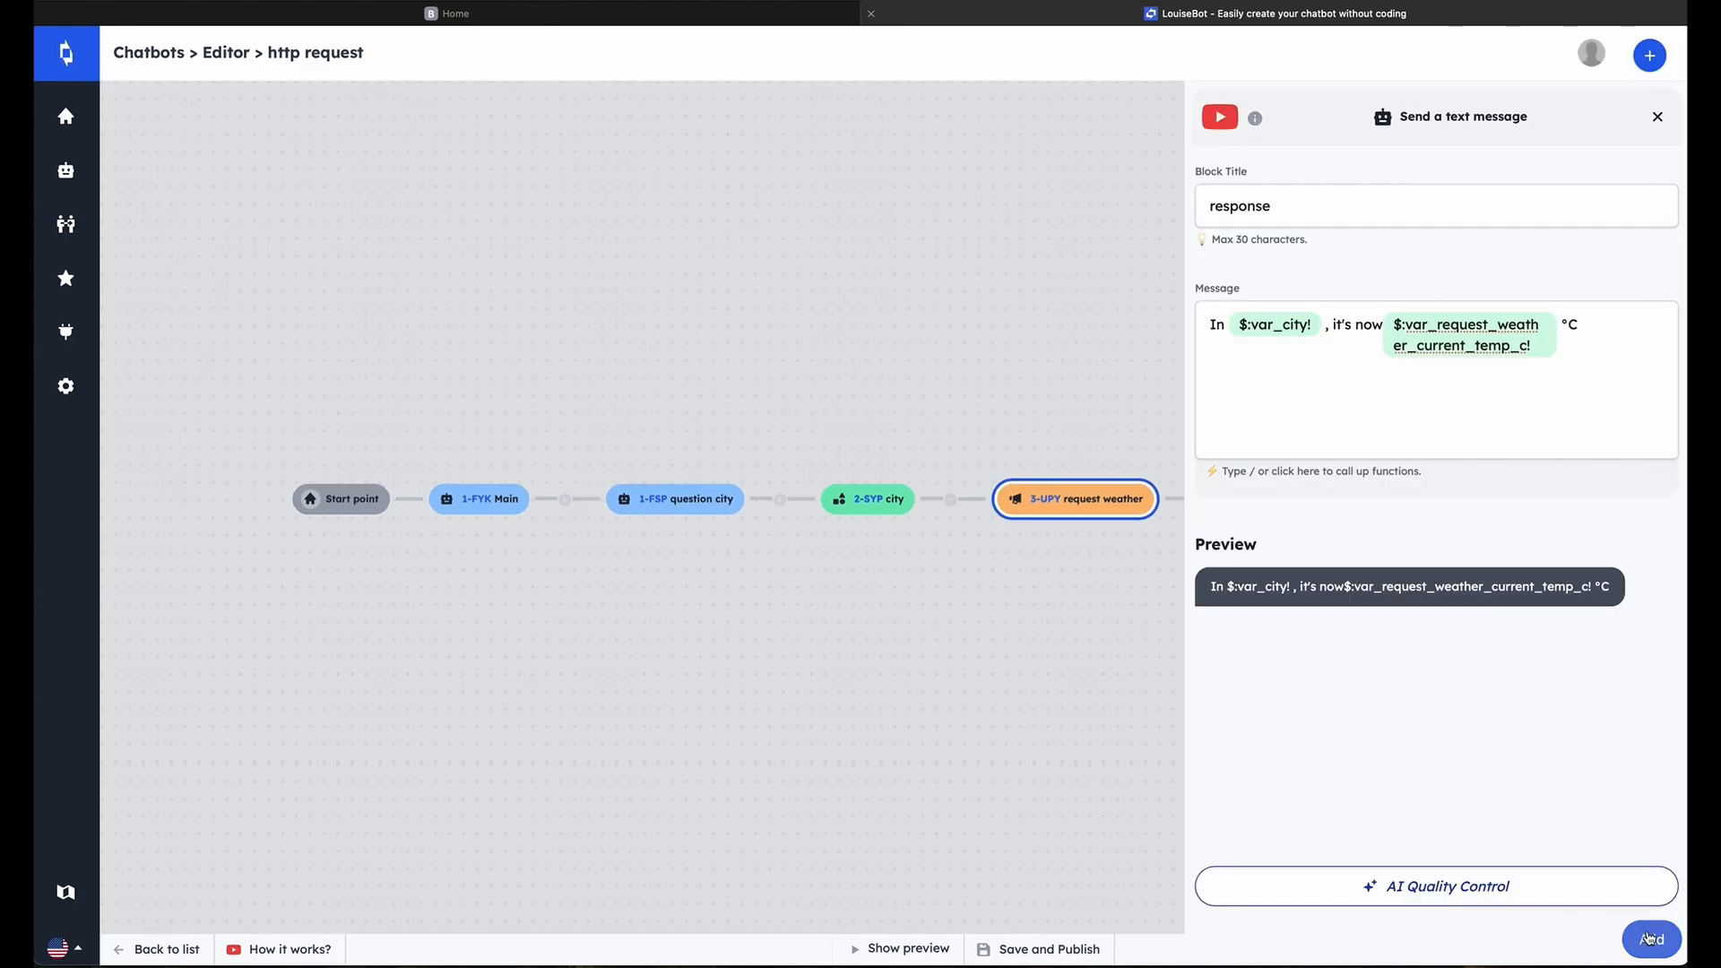
pyautogui.click(1652, 939)
# Add a Go to another block action after the response block that redirects the chat to the question city block
pyautogui.moveTo(1456, 592); pyautogui.dragTo(1095, 575)
pyautogui.click(1050, 475)
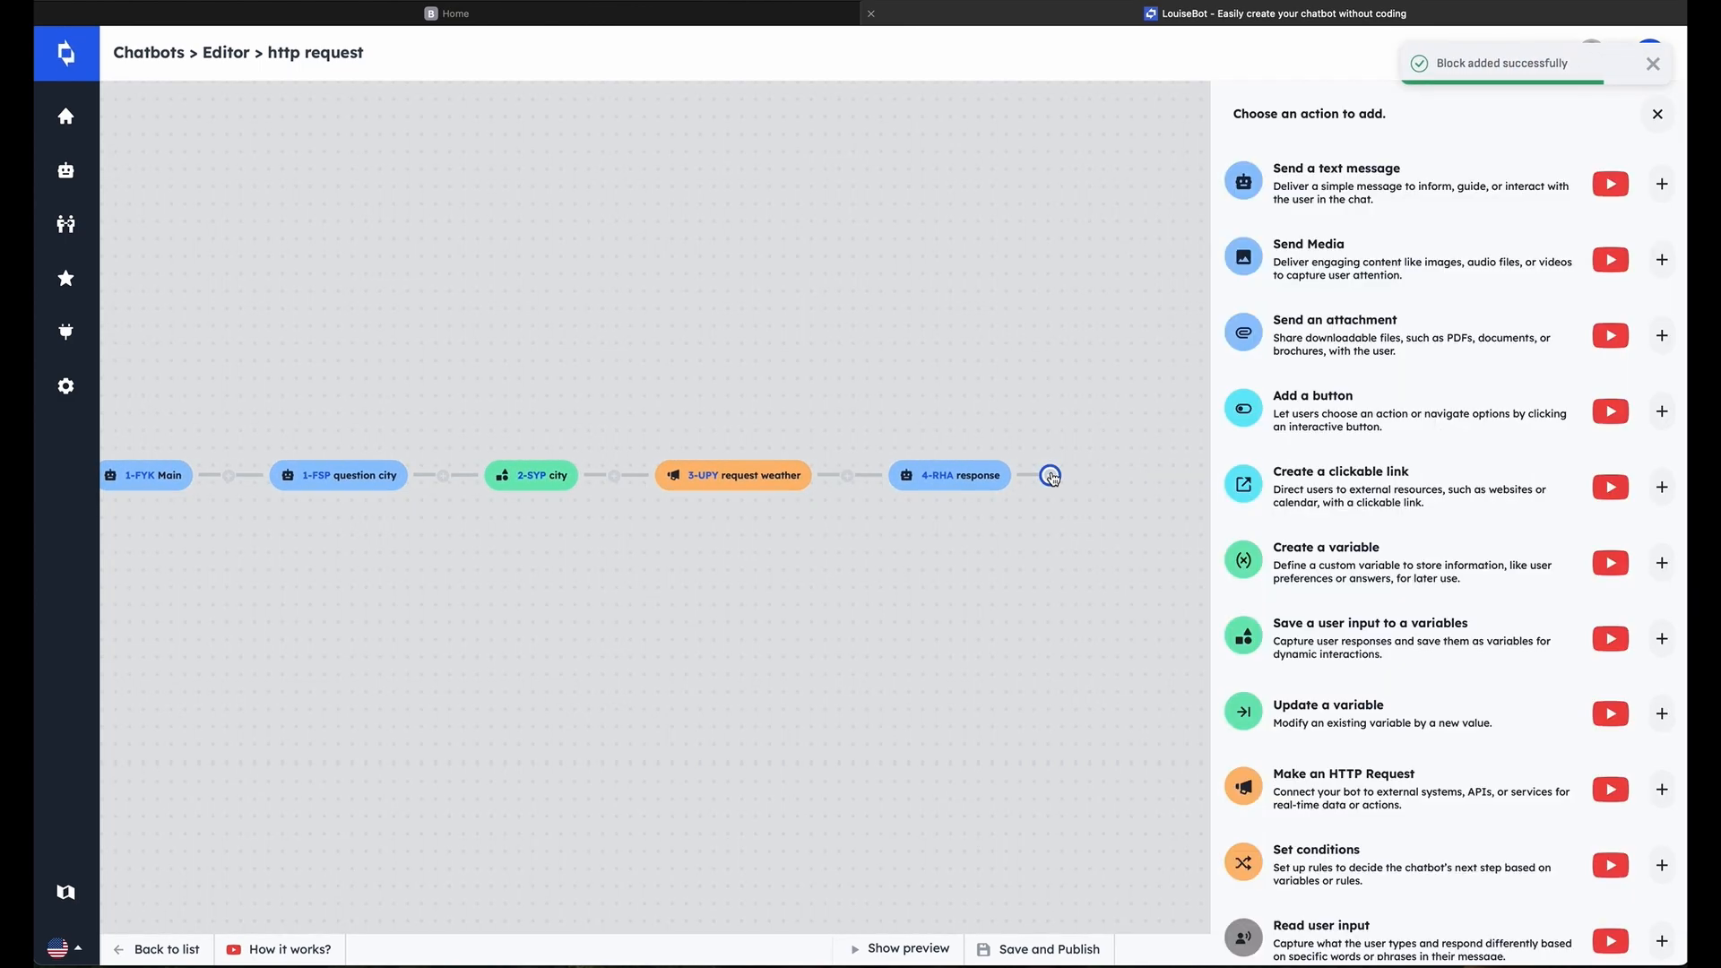
pyautogui.scroll(-3, 1398, 758)
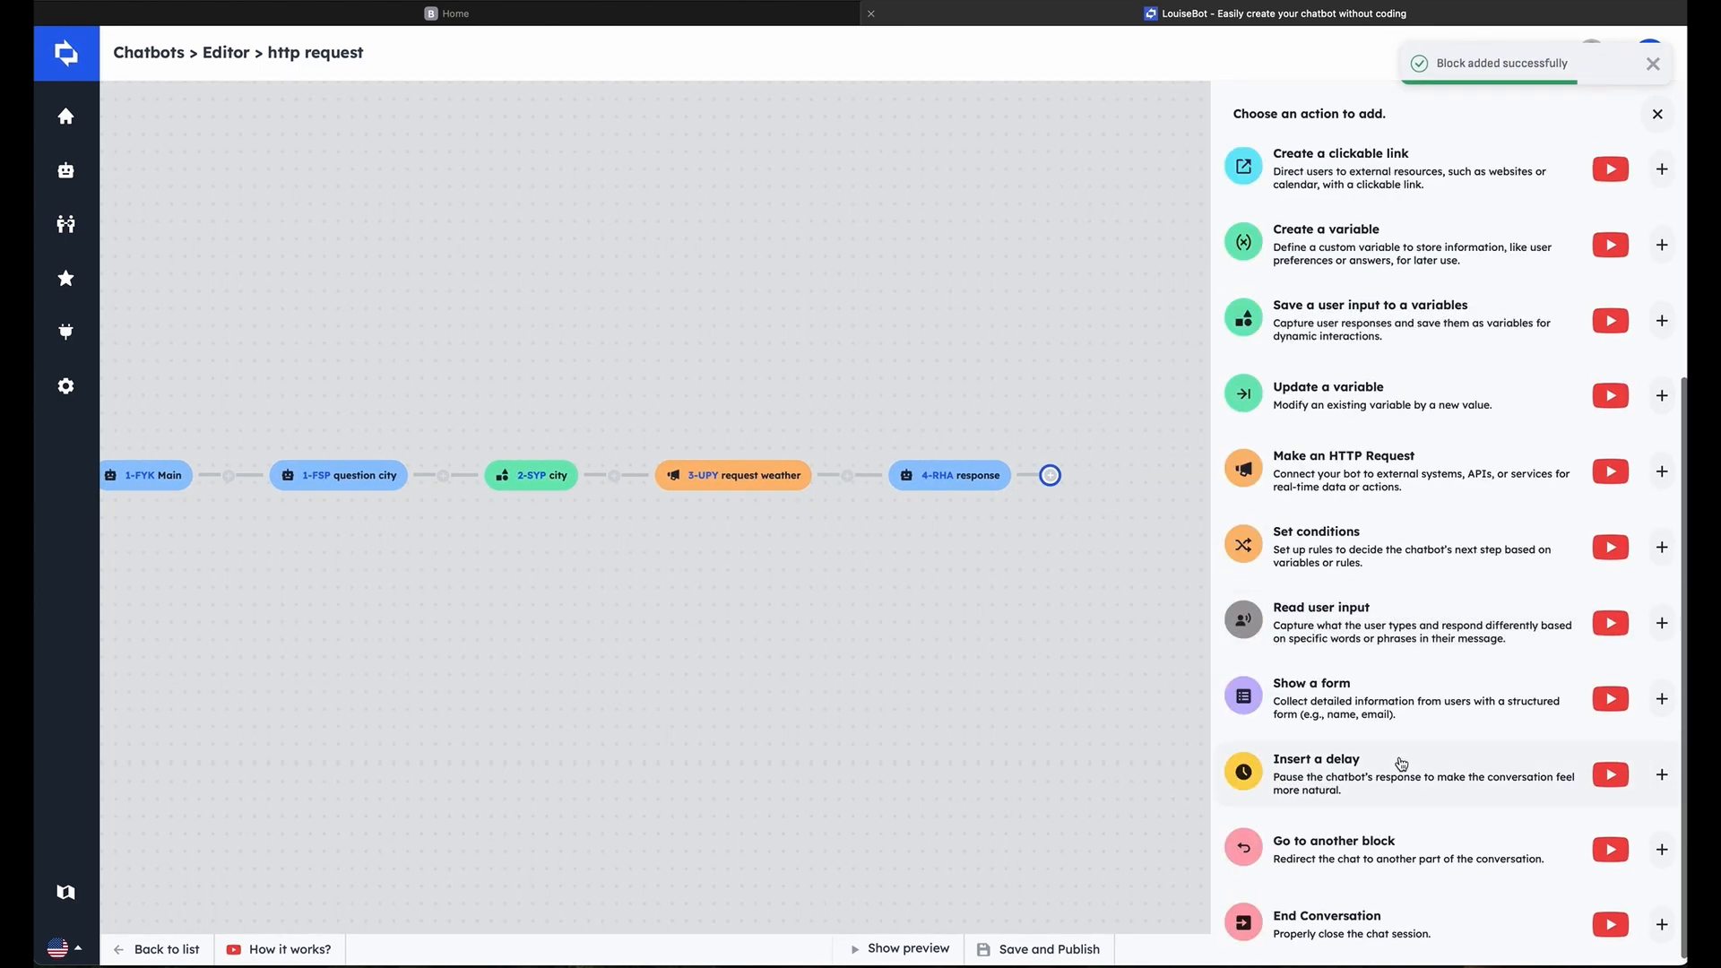
pyautogui.click(1431, 856)
pyautogui.click(1307, 220)
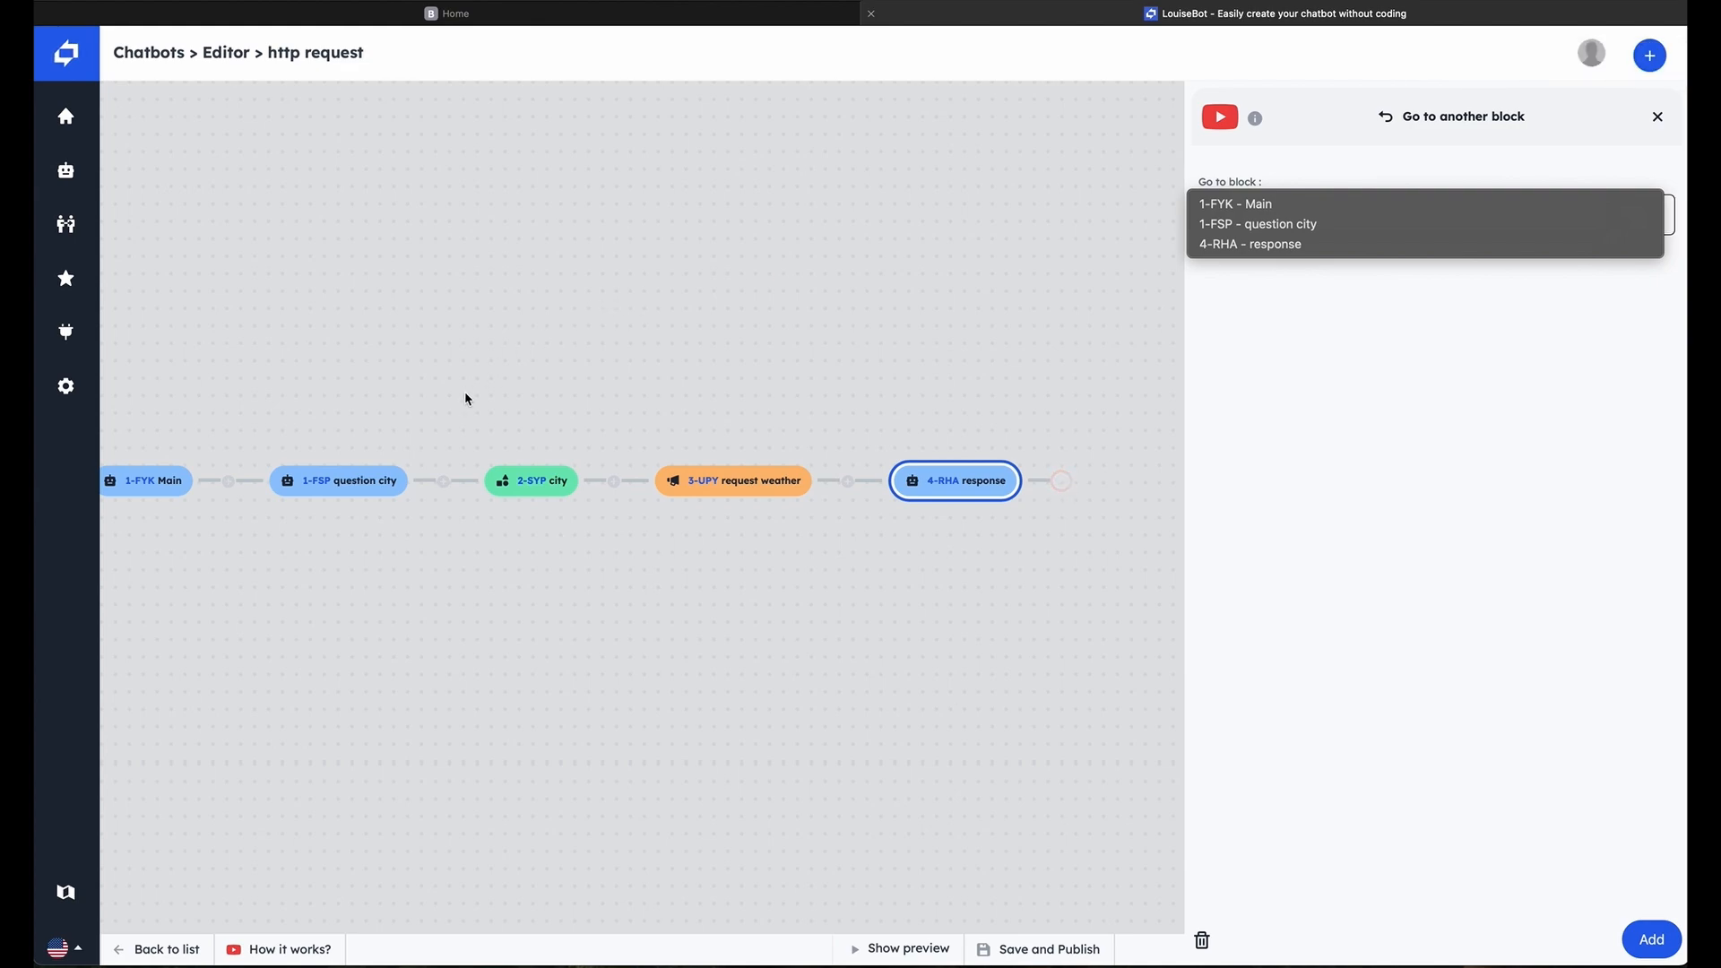
pyautogui.click(1305, 224)
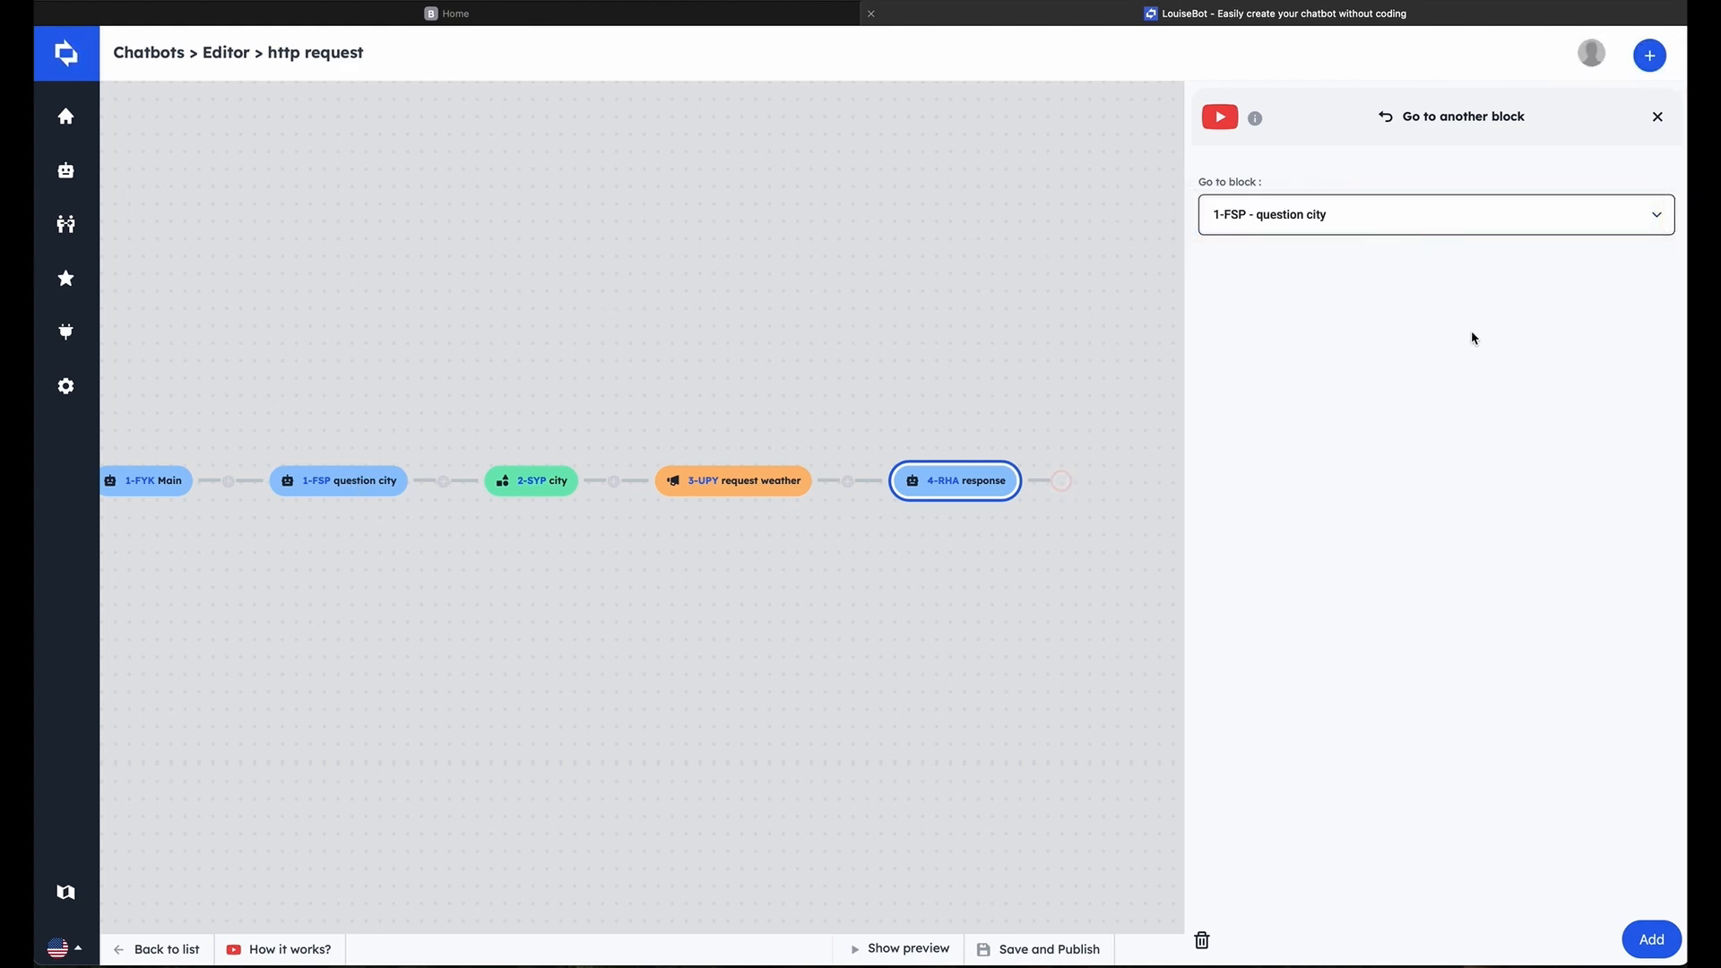
pyautogui.click(1648, 939)
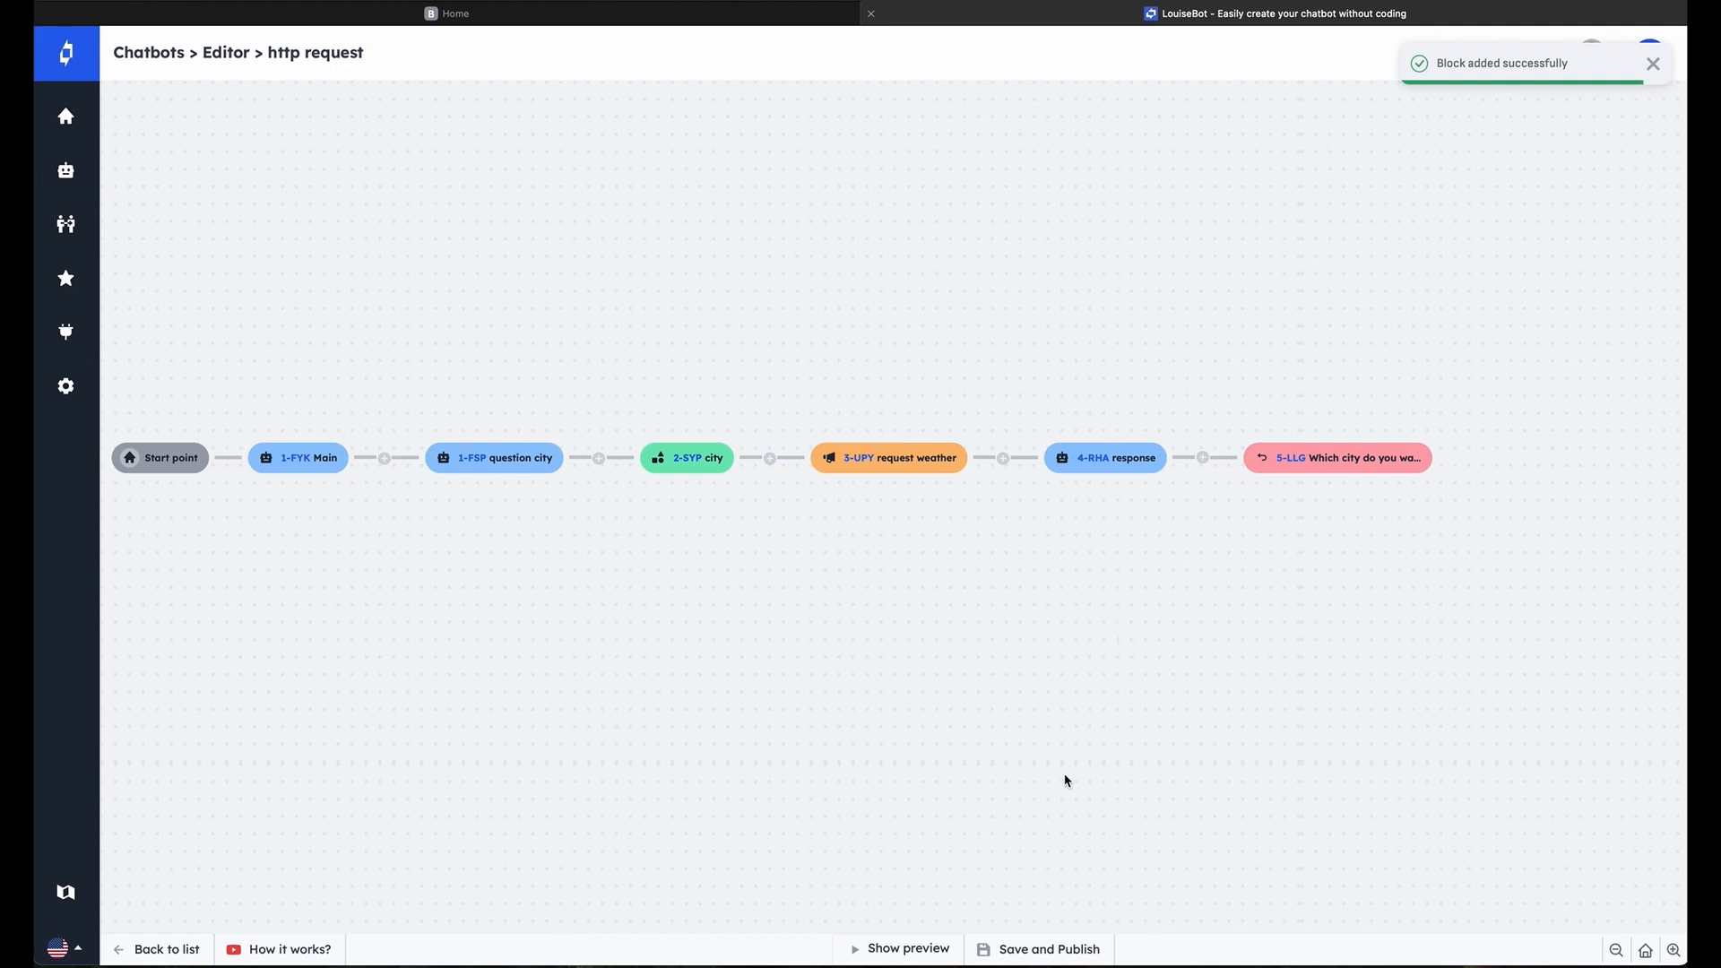
# Test the chatbot in the preview by answering its city question with Boston
pyautogui.click(912, 948)
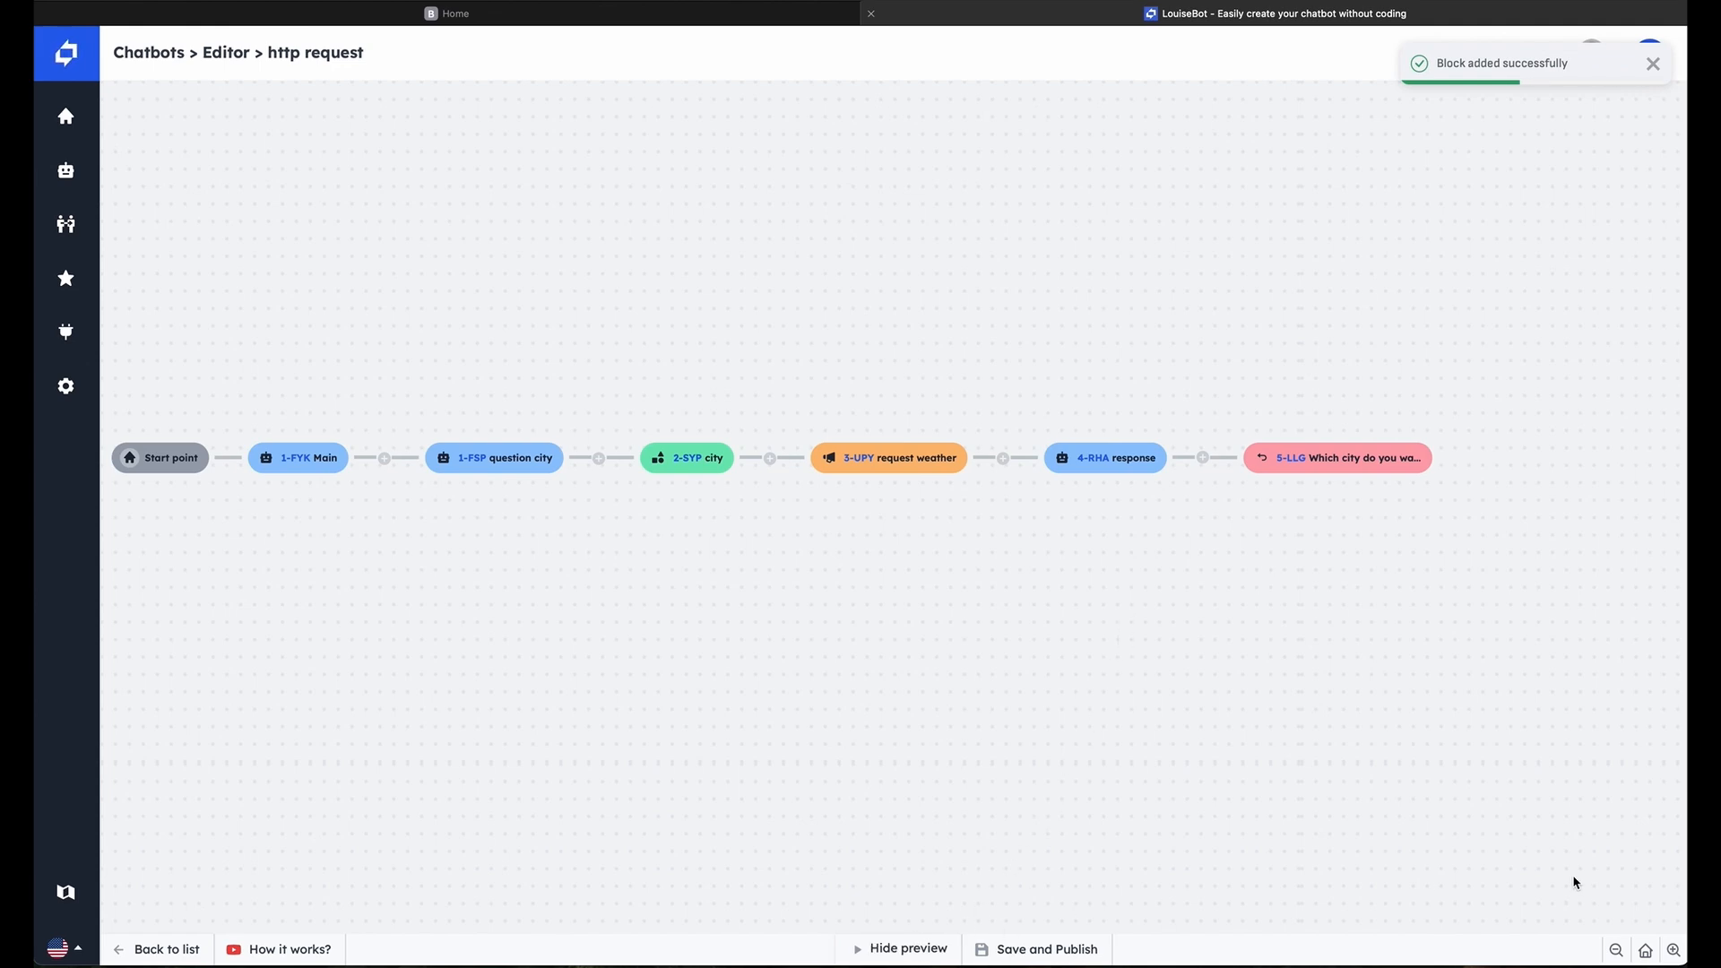
pyautogui.click(1644, 899)
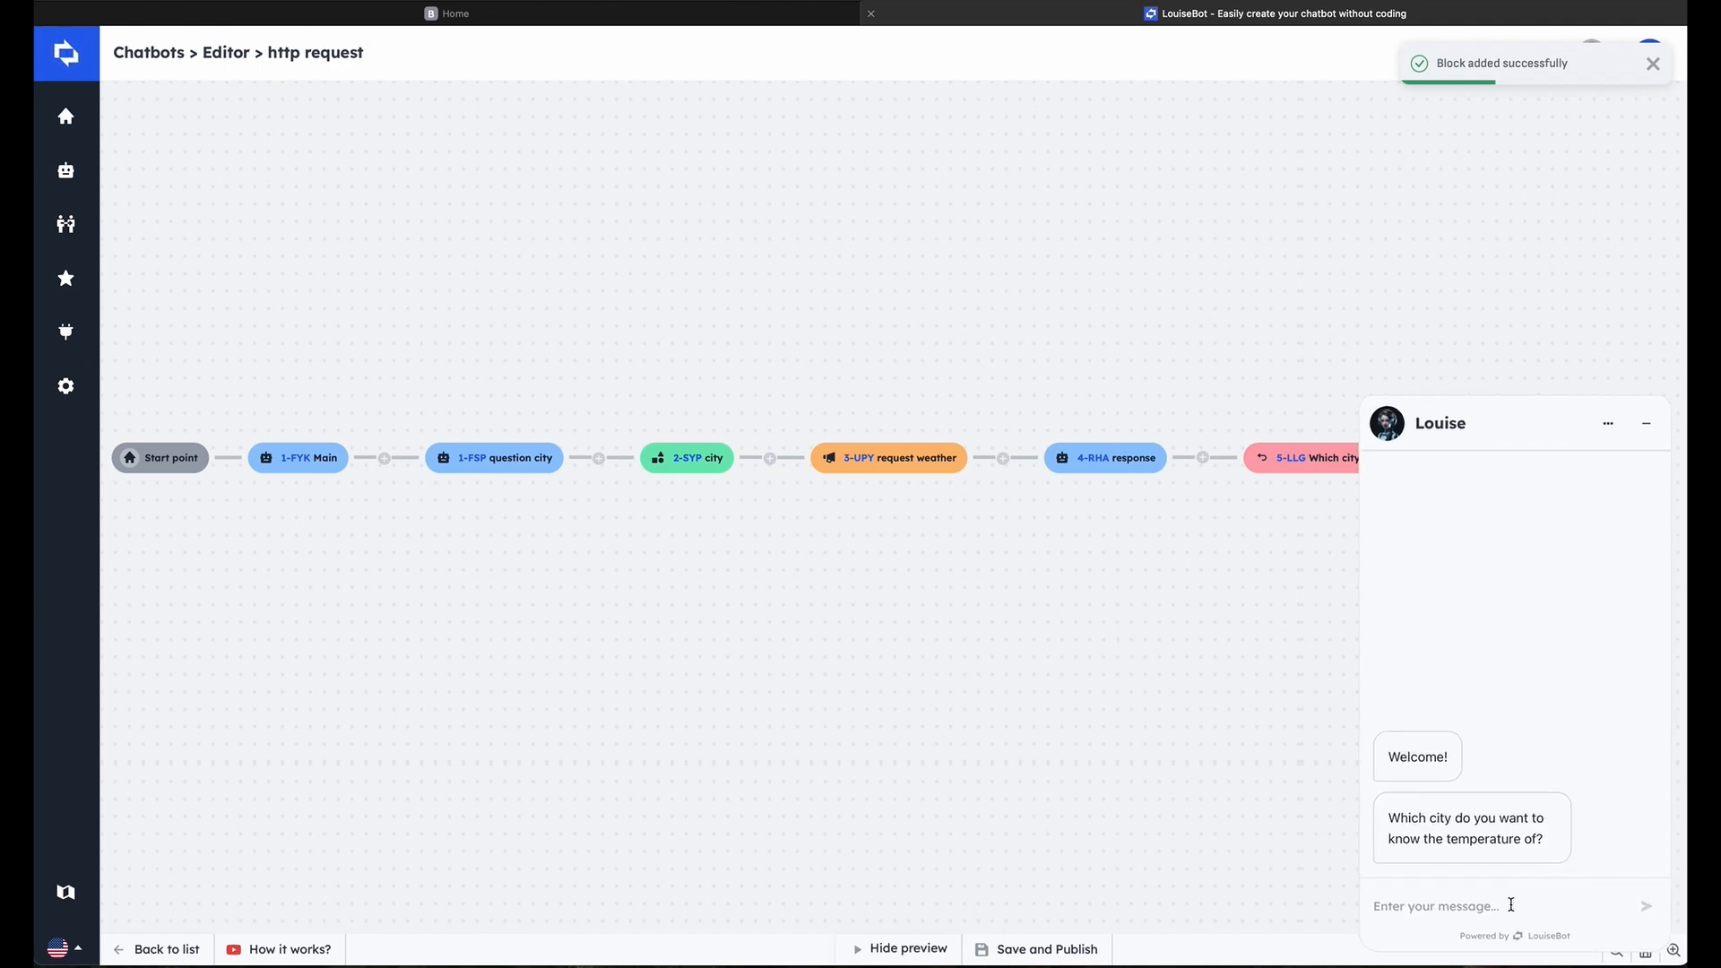
pyautogui.write('Boston')
pyautogui.press('Return')
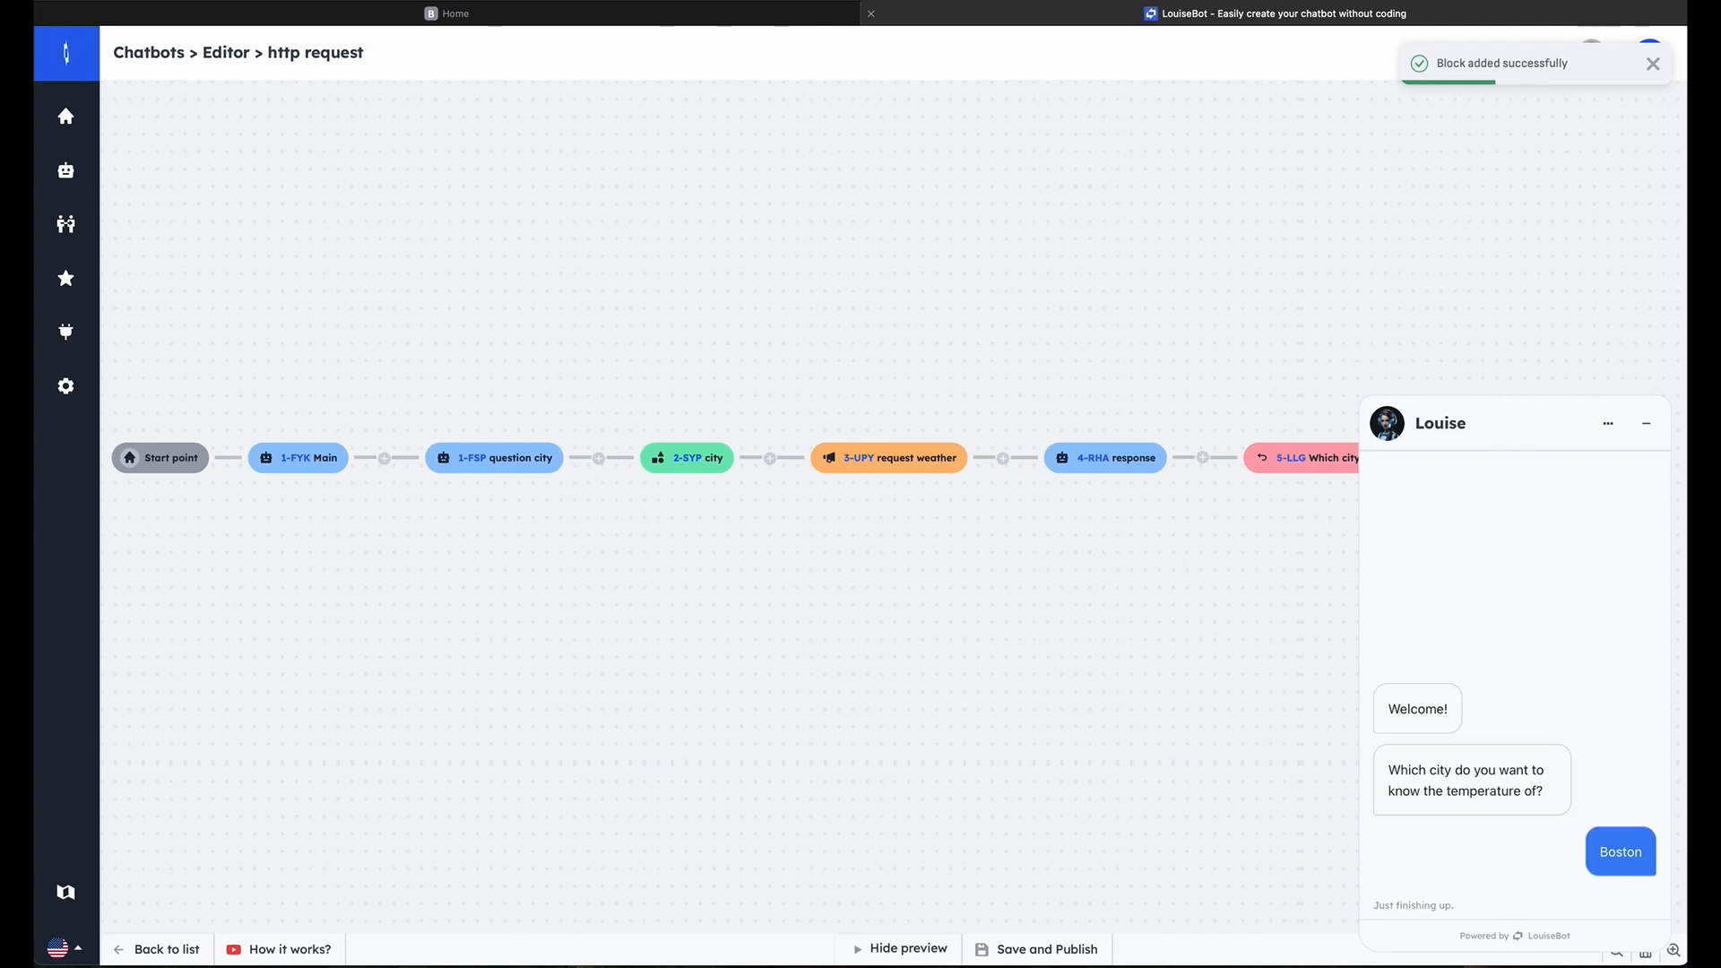